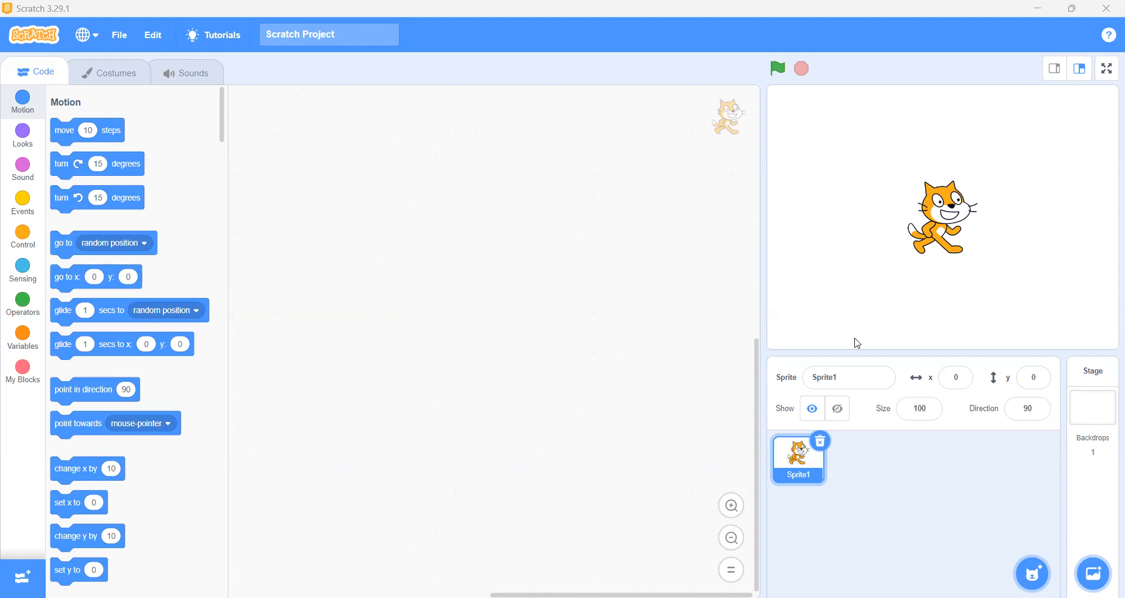
Step: Delete the default cat sprite and create a blank sprite to paint
{"action": "left_click", "coordinate": [821, 442]}
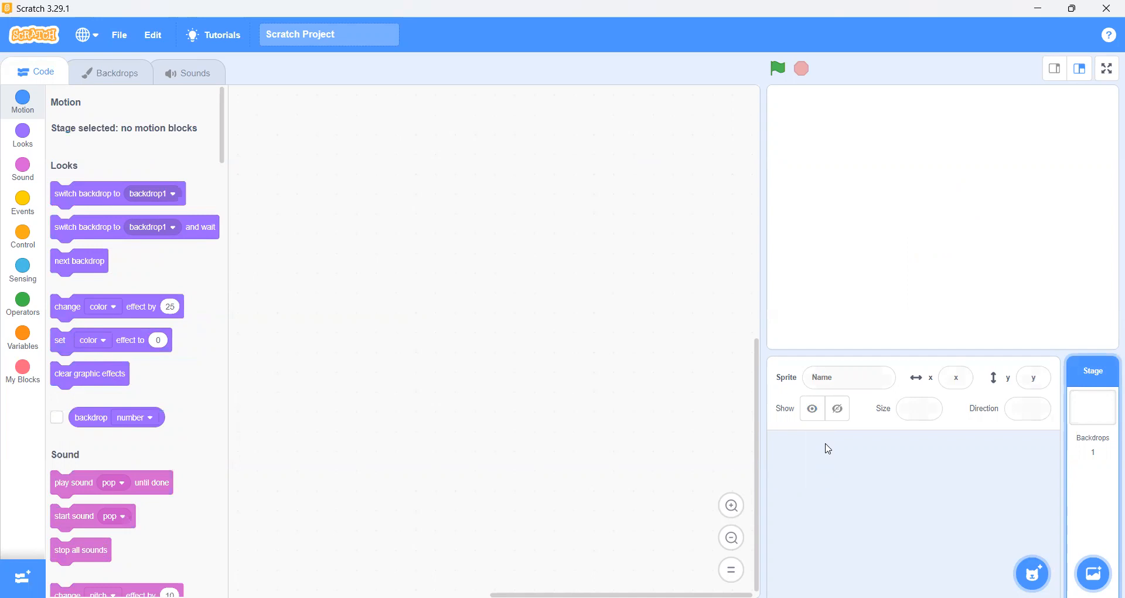
{"action": "mouse_move", "coordinate": [1033, 573]}
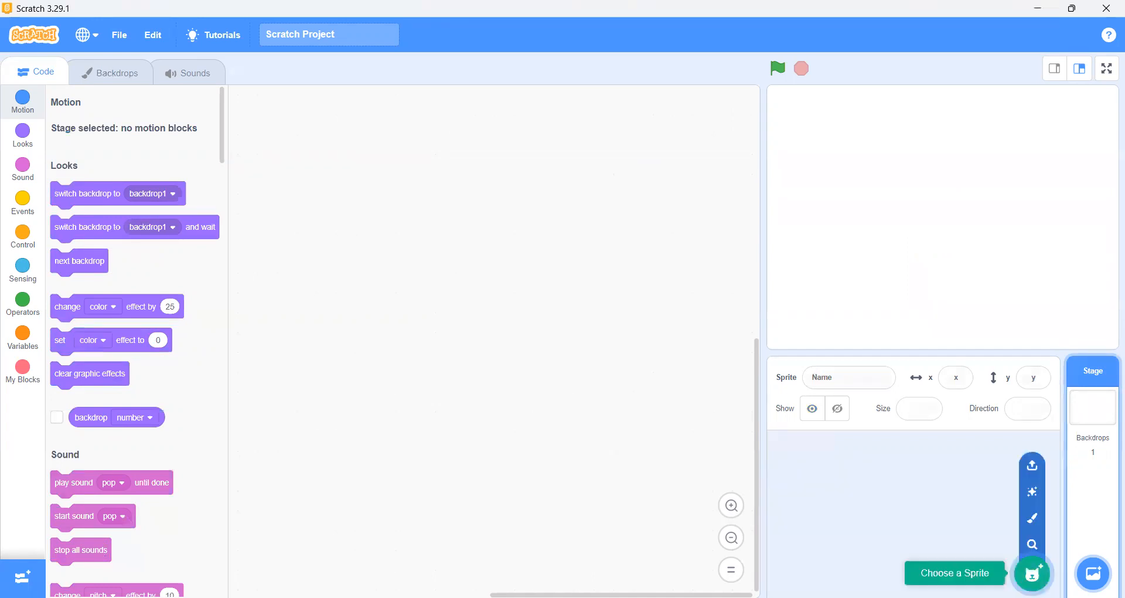
{"action": "left_click", "coordinate": [1035, 529]}
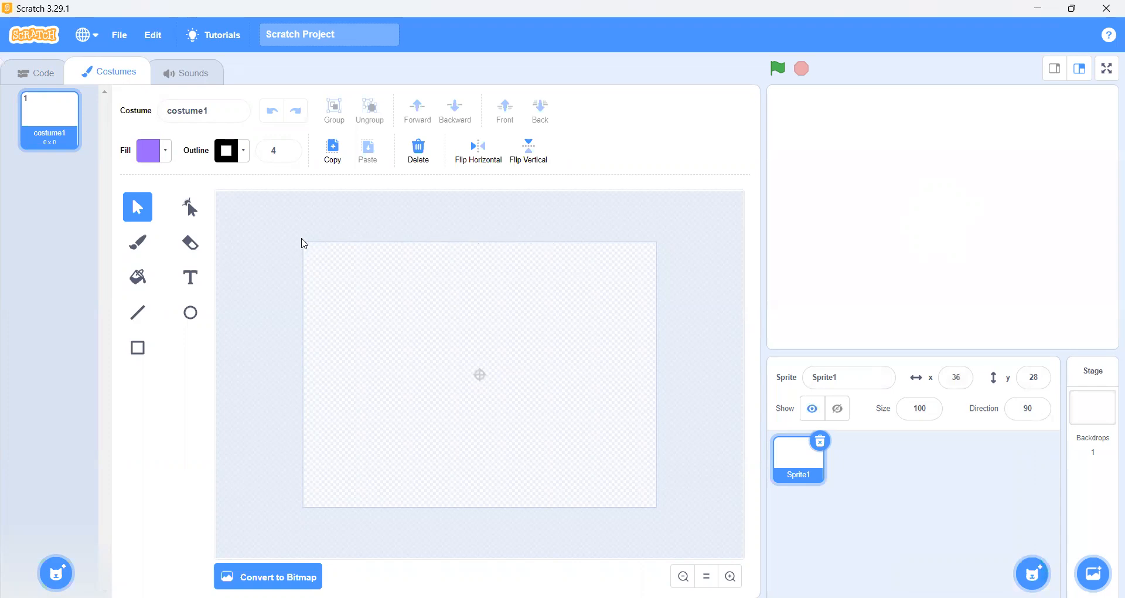
Step: Draw a yellow rectangle about 99 by 136 with fill color 18 and saturation 100, centered horizontally and slightly above the costume's center
{"action": "scroll", "coordinate": [483, 376], "scroll_direction": "up", "scroll_amount": 2}
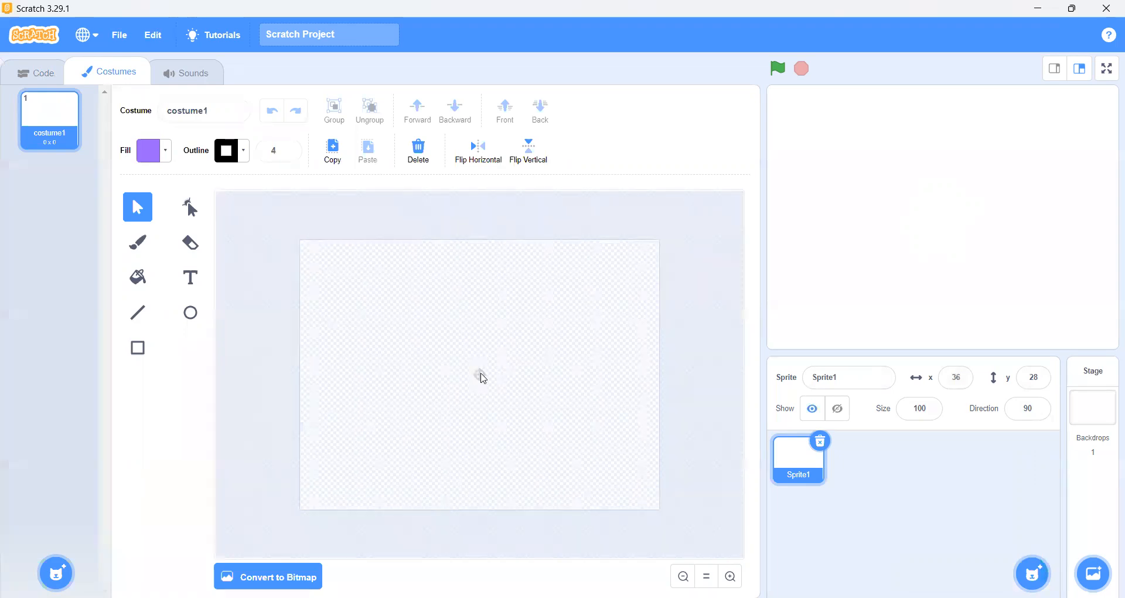
{"action": "scroll", "coordinate": [482, 378], "scroll_direction": "up", "scroll_amount": 3}
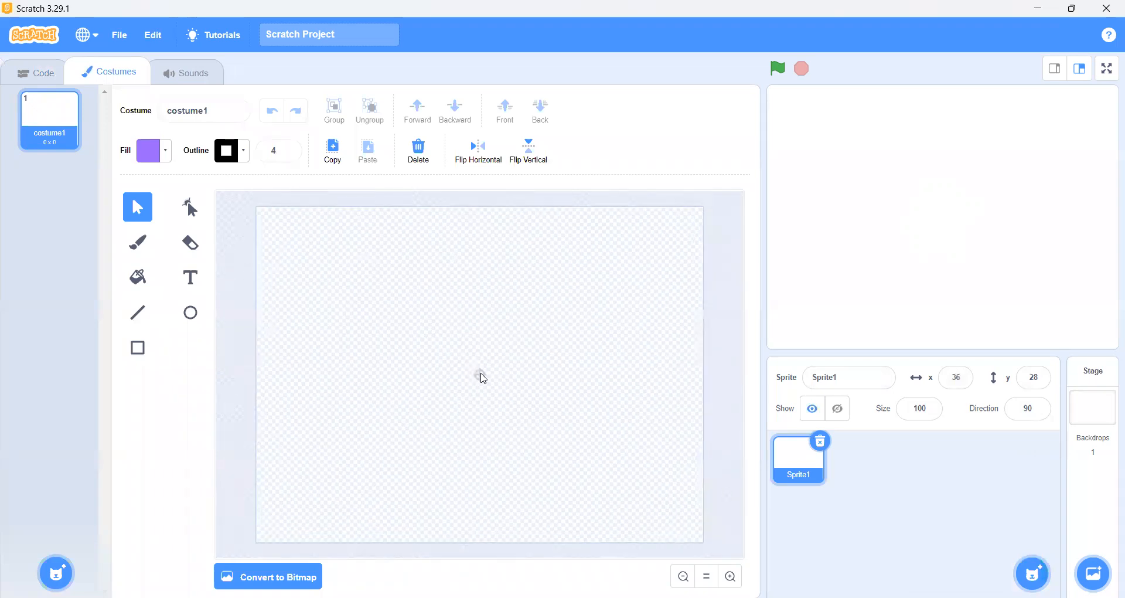
{"action": "scroll", "coordinate": [482, 378], "scroll_direction": "up", "scroll_amount": 1}
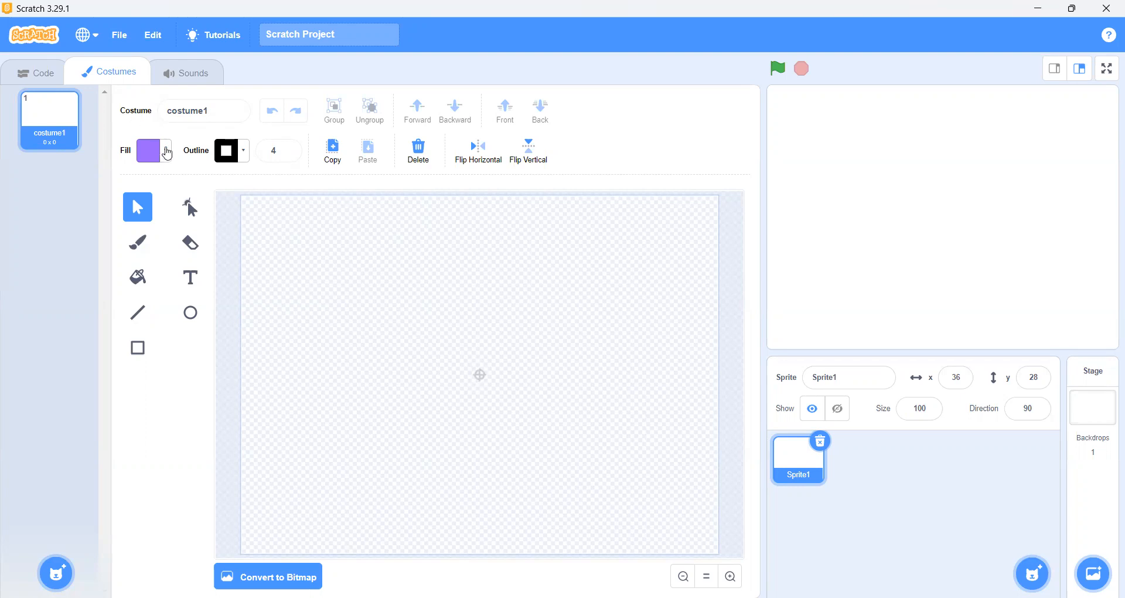
{"action": "left_click", "coordinate": [139, 345]}
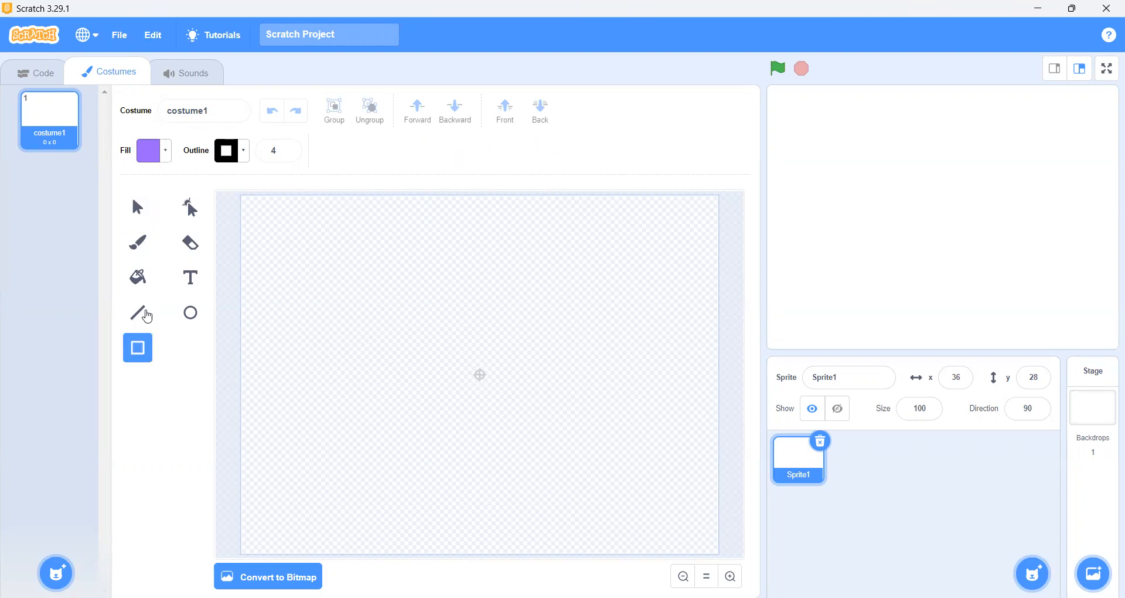
{"action": "left_click", "coordinate": [153, 151]}
{"action": "left_click_drag", "start_coordinate": [149, 233], "coordinate": [120, 241]}
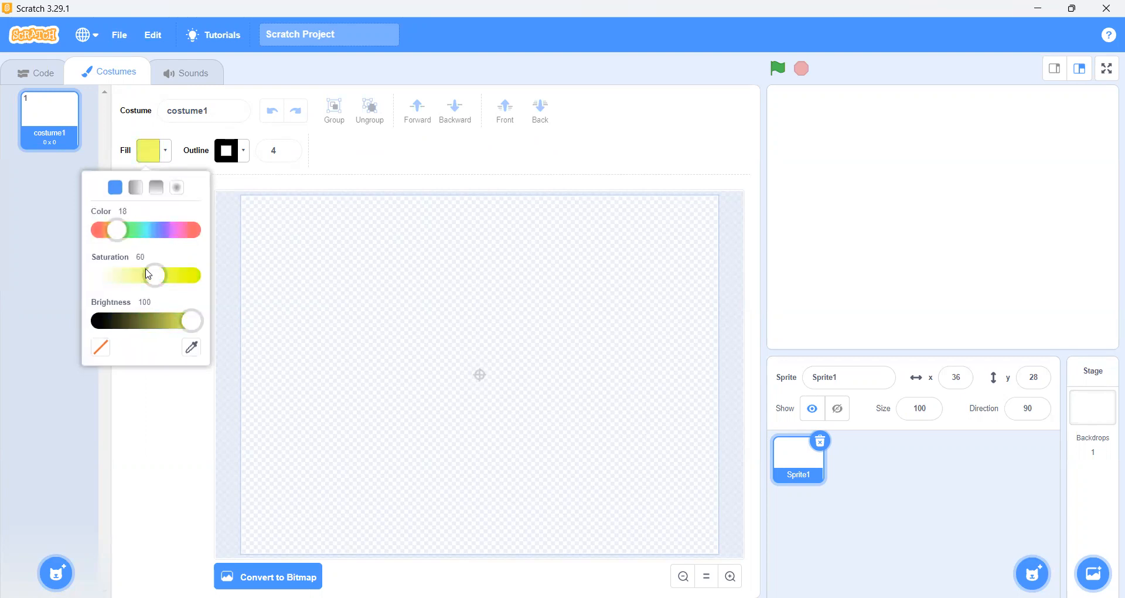
{"action": "left_click_drag", "start_coordinate": [157, 276], "coordinate": [200, 278]}
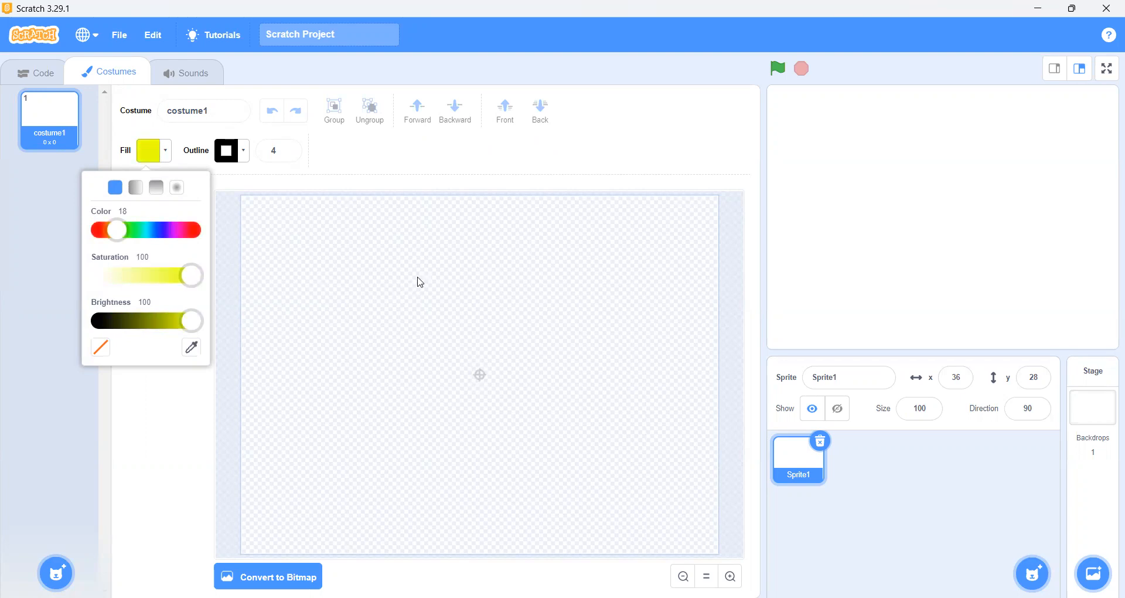
{"action": "mouse_move", "coordinate": [427, 269]}
{"action": "left_mouse_down"}
{"action": "mouse_move", "coordinate": [490, 329]}
{"action": "mouse_move", "coordinate": [524, 399]}
{"action": "left_mouse_up"}
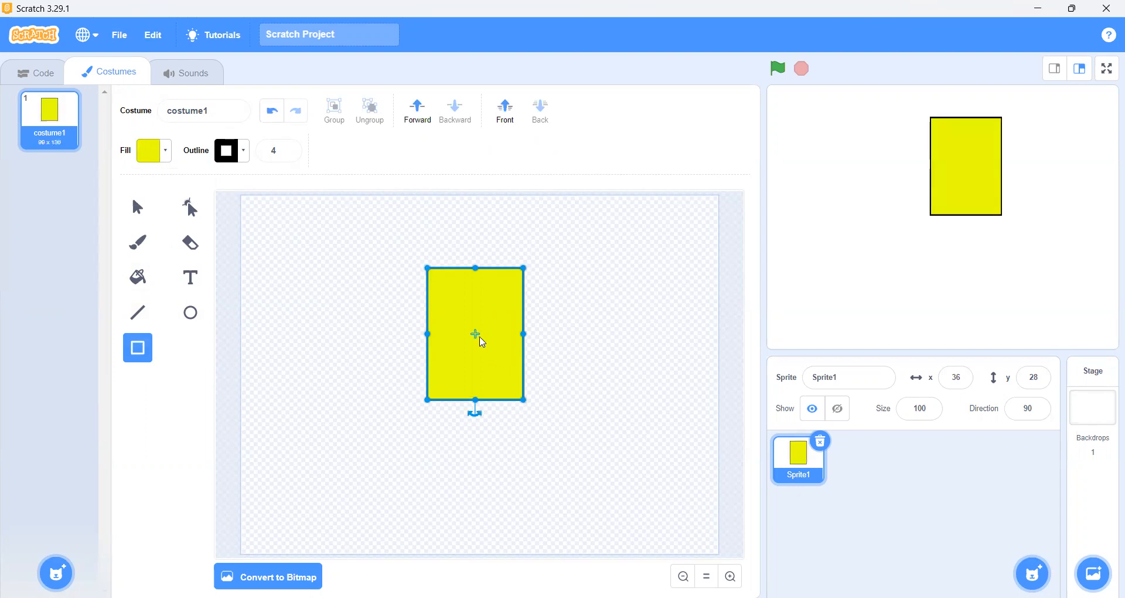
{"action": "left_click_drag", "start_coordinate": [476, 333], "coordinate": [481, 335]}
{"action": "left_click", "coordinate": [553, 340]}
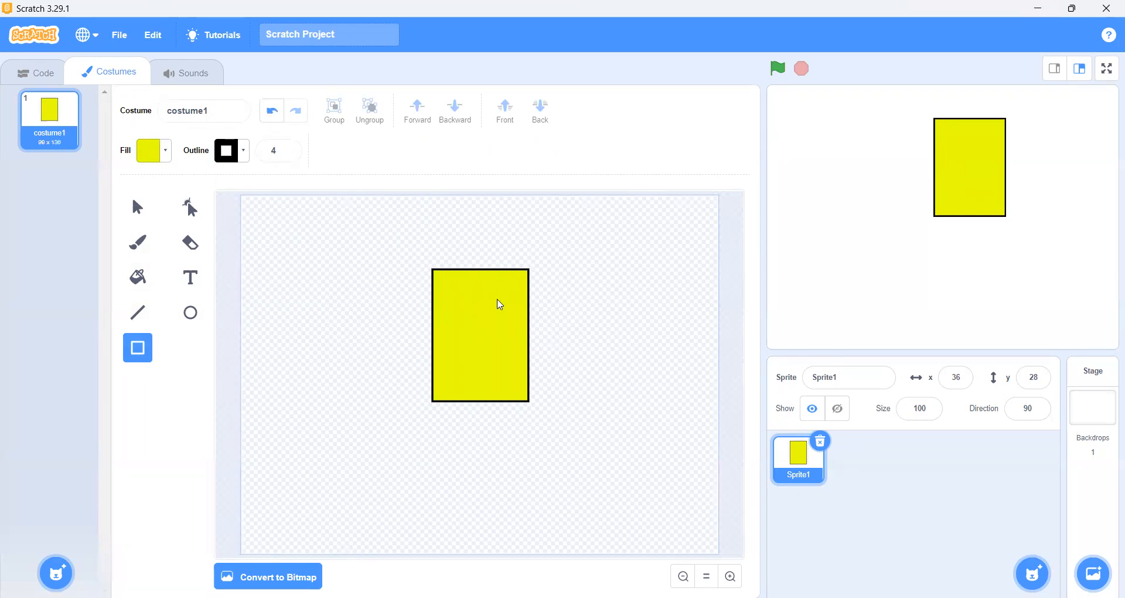
Step: Round the yellow rectangle's top-left corner by adding a point on each adjoining edge and deleting the corner point
{"action": "scroll", "coordinate": [500, 304], "scroll_direction": "up", "scroll_amount": 1}
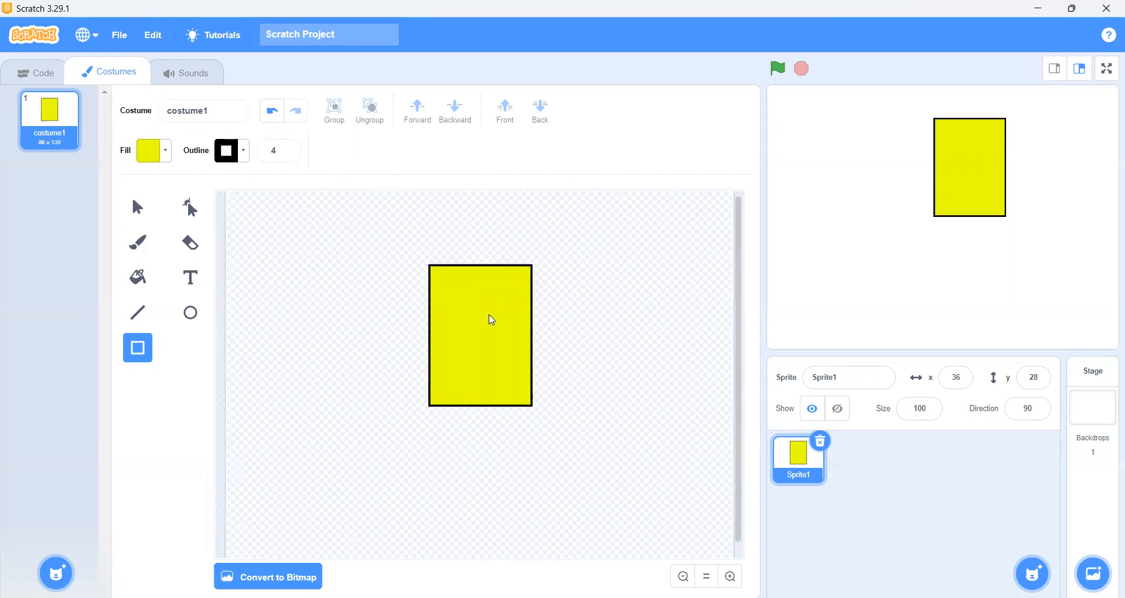
{"action": "scroll", "coordinate": [492, 320], "scroll_direction": "up", "scroll_amount": 1}
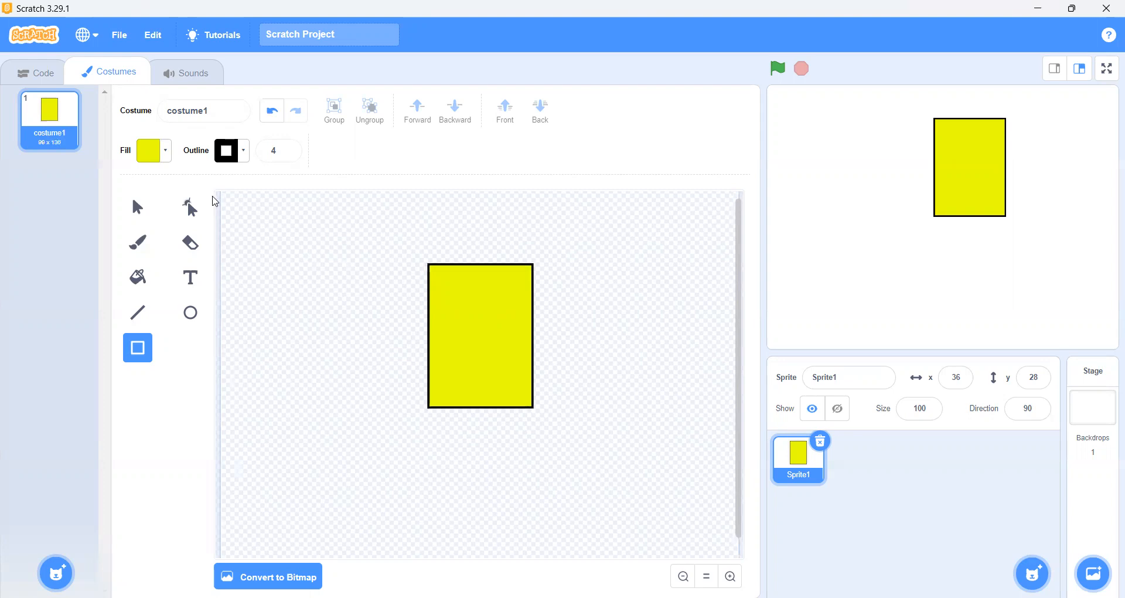
{"action": "scroll", "coordinate": [227, 209], "scroll_direction": "up", "scroll_amount": 1}
{"action": "scroll", "coordinate": [227, 209], "scroll_direction": "up", "scroll_amount": 1}
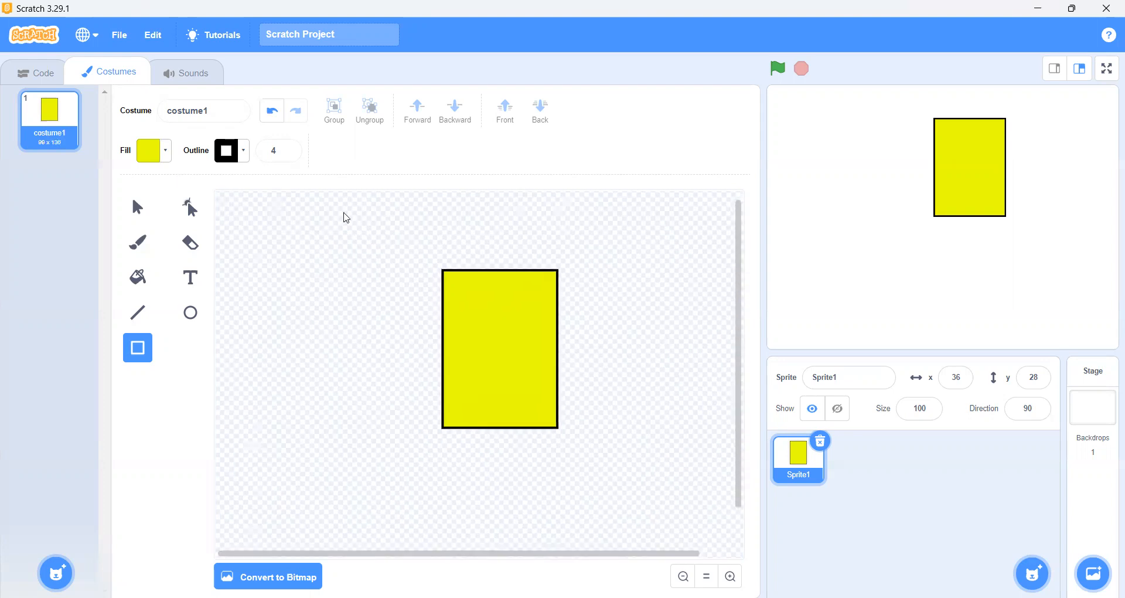
{"action": "scroll", "coordinate": [346, 217], "scroll_direction": "right", "scroll_amount": 1}
{"action": "scroll", "coordinate": [346, 217], "scroll_direction": "up", "scroll_amount": 2}
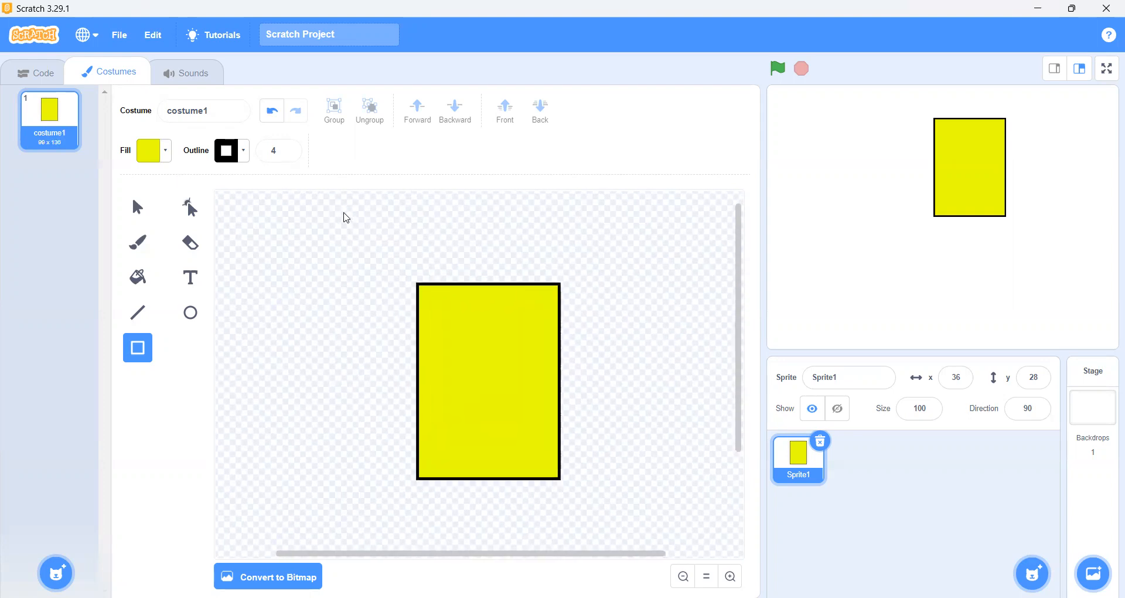
{"action": "scroll", "coordinate": [347, 218], "scroll_direction": "right", "scroll_amount": 2}
{"action": "scroll", "coordinate": [347, 218], "scroll_direction": "up", "scroll_amount": 1}
{"action": "scroll", "coordinate": [346, 217], "scroll_direction": "left", "scroll_amount": 2}
{"action": "scroll", "coordinate": [346, 218], "scroll_direction": "up", "scroll_amount": 1}
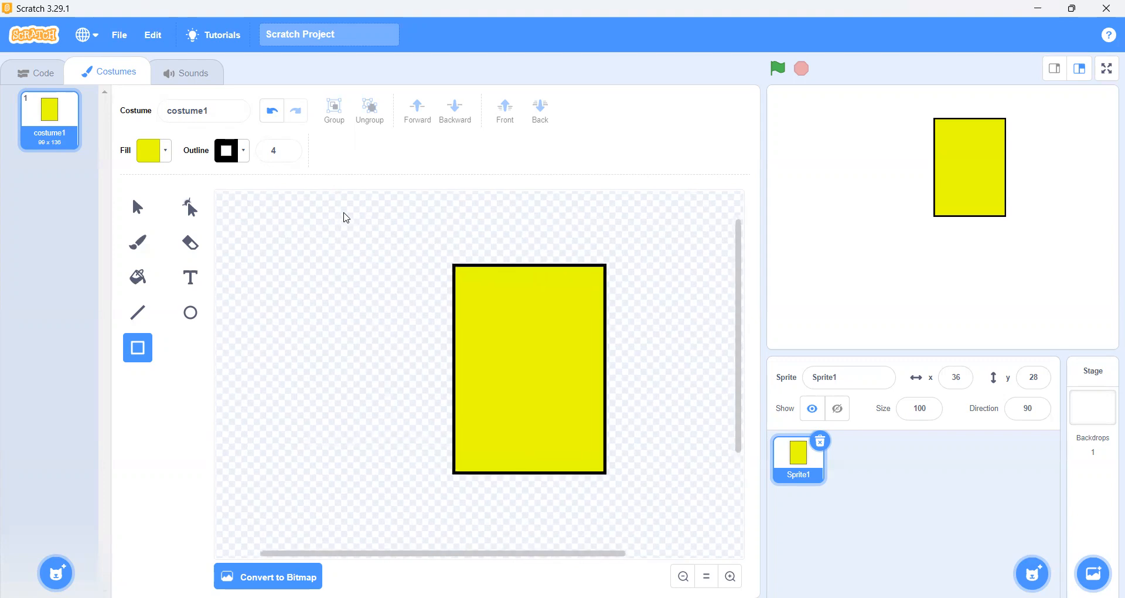
{"action": "scroll", "coordinate": [345, 218], "scroll_direction": "right", "scroll_amount": 3}
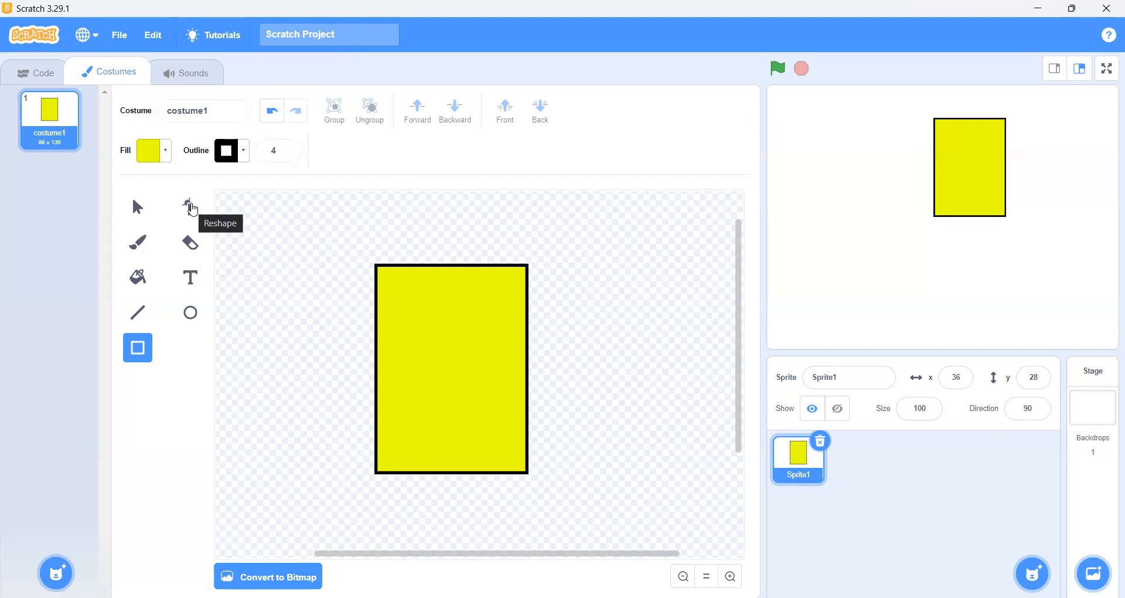
{"action": "left_click", "coordinate": [193, 209]}
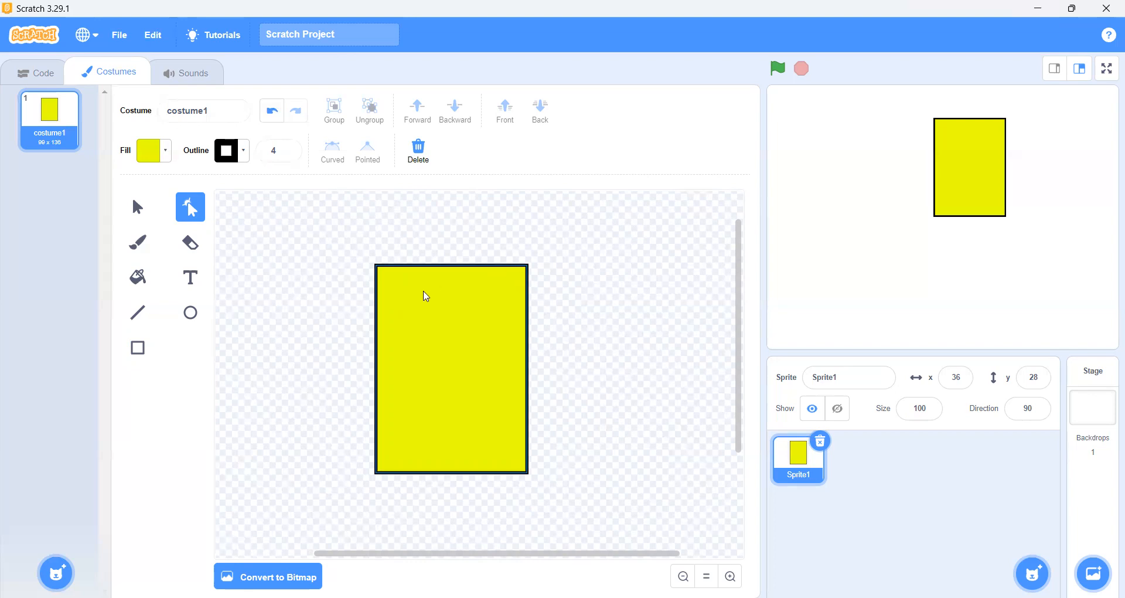
{"action": "left_click", "coordinate": [426, 296]}
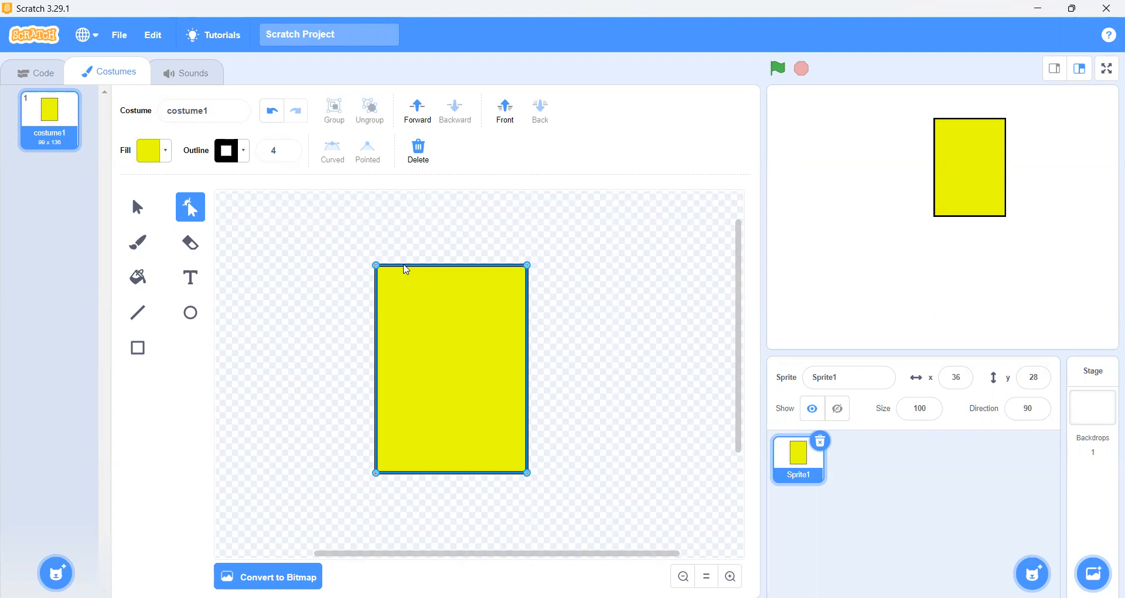
{"action": "left_click", "coordinate": [403, 265]}
{"action": "left_click", "coordinate": [377, 292]}
{"action": "left_click", "coordinate": [376, 265]}
{"action": "left_click", "coordinate": [420, 151]}
Step: Round the yellow shape's top-right corner by adding a point on each adjoining edge and deleting the corner point
{"action": "scroll", "coordinate": [464, 212], "scroll_direction": "up", "scroll_amount": 3}
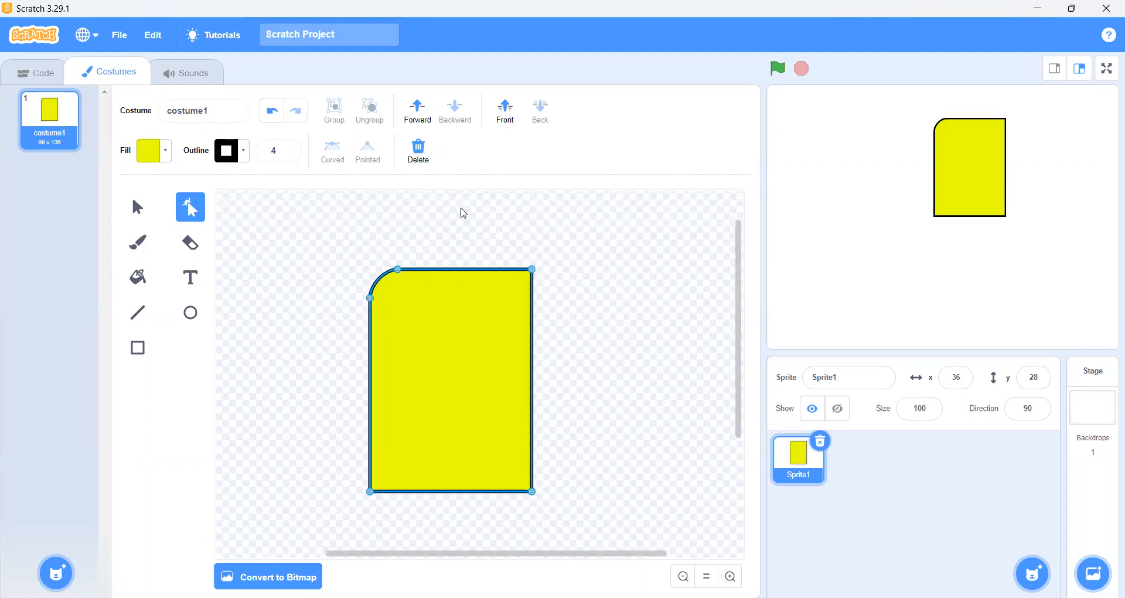
{"action": "left_click", "coordinate": [500, 269]}
{"action": "left_click", "coordinate": [532, 294]}
{"action": "left_click", "coordinate": [564, 298]}
{"action": "left_click", "coordinate": [516, 295]}
{"action": "left_click", "coordinate": [532, 270]}
{"action": "left_click", "coordinate": [419, 150]}
{"action": "left_click", "coordinate": [512, 233]}
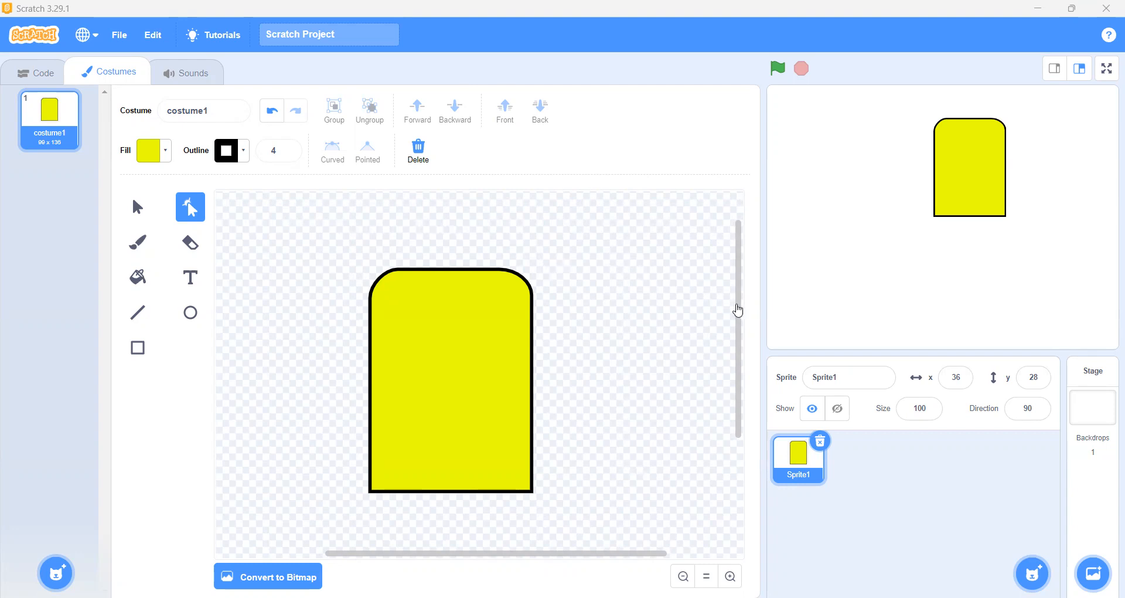
Step: Draw a blue rectangle with fill color 65 directly below the yellow shape, matching its width
{"action": "scroll", "coordinate": [744, 334], "scroll_direction": "down", "scroll_amount": 3}
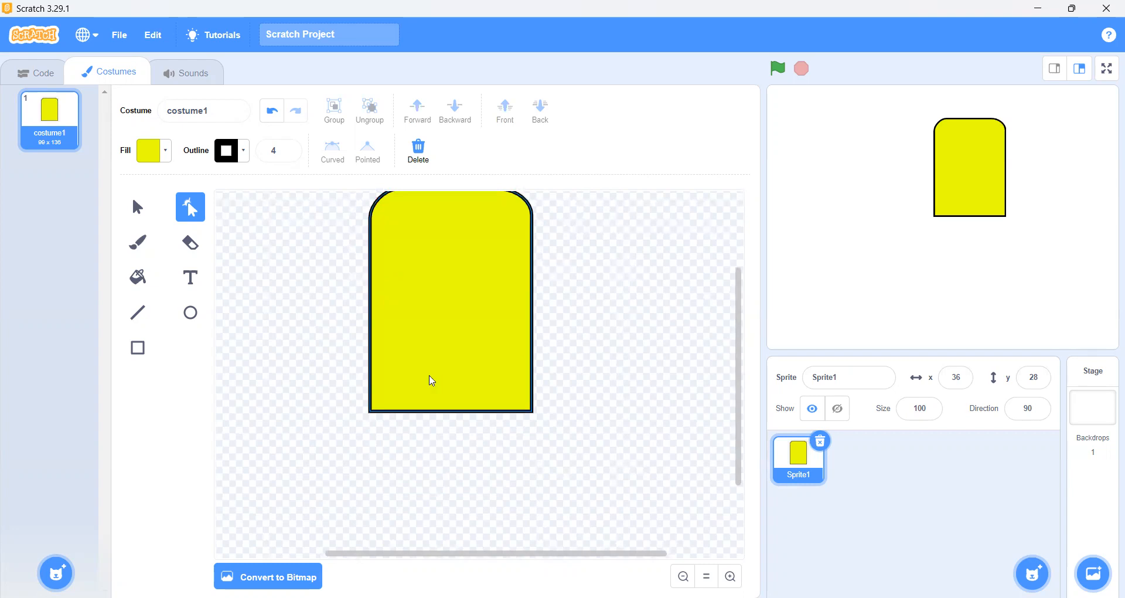
{"action": "left_click", "coordinate": [141, 345]}
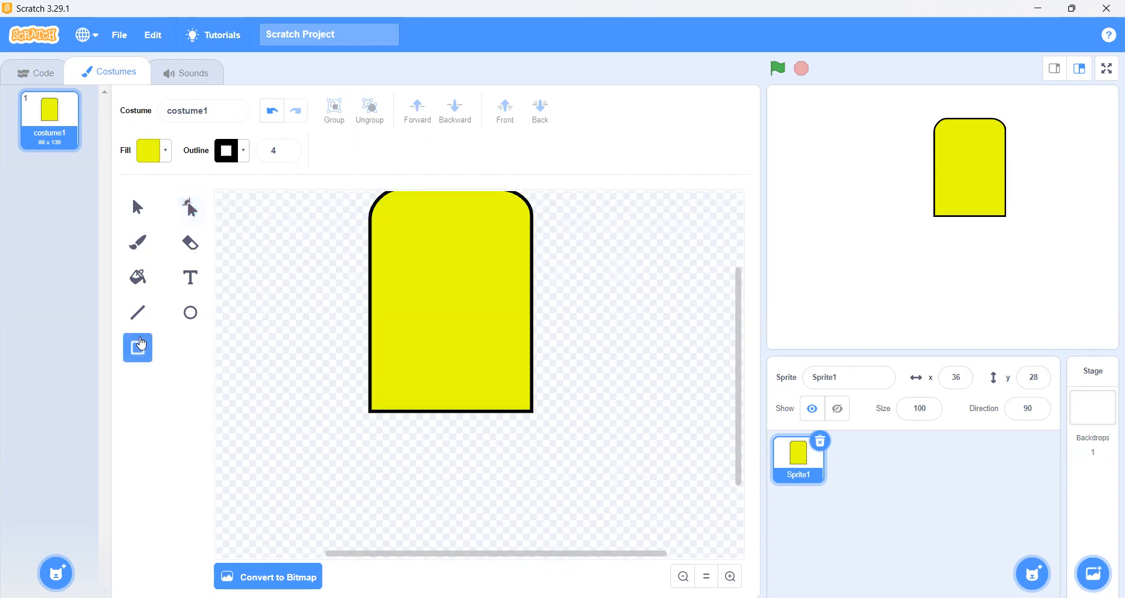
{"action": "left_click", "coordinate": [159, 157]}
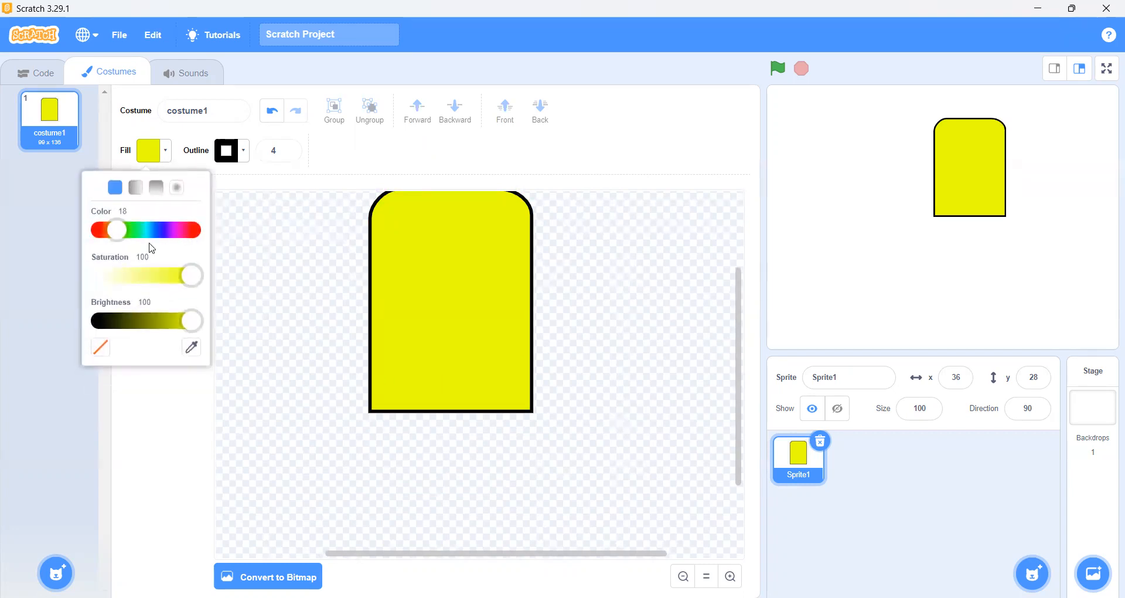
{"action": "left_click_drag", "start_coordinate": [113, 227], "coordinate": [161, 236]}
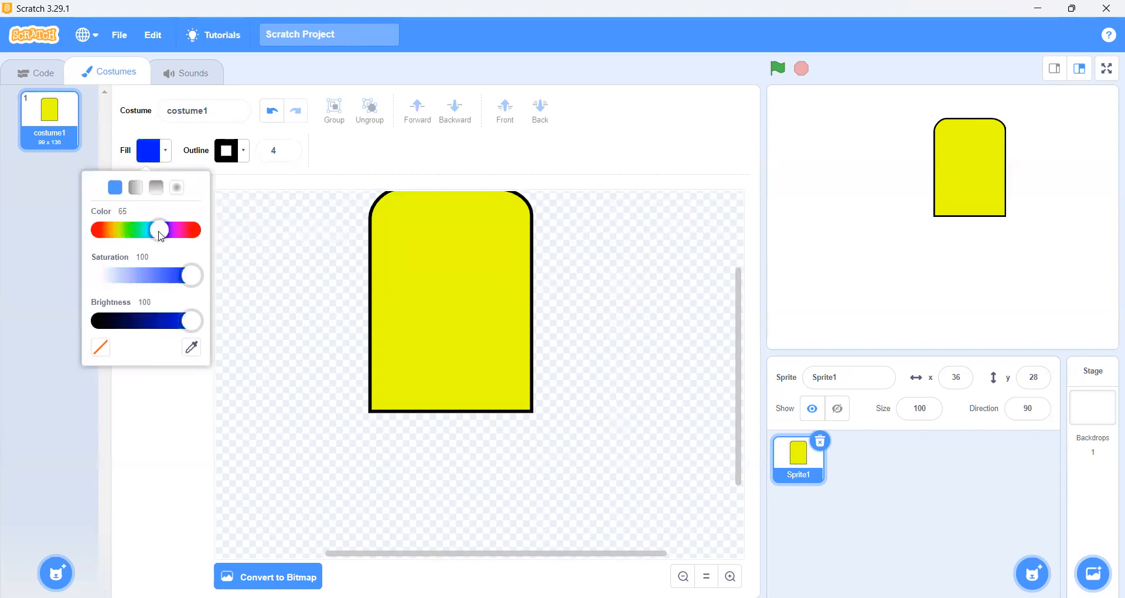
{"action": "left_click", "coordinate": [372, 417]}
{"action": "mouse_move", "coordinate": [371, 417]}
{"action": "left_mouse_down"}
{"action": "mouse_move", "coordinate": [445, 463]}
{"action": "mouse_move", "coordinate": [533, 490]}
{"action": "mouse_move", "coordinate": [534, 469]}
{"action": "left_mouse_up"}
{"action": "left_click", "coordinate": [623, 441]}
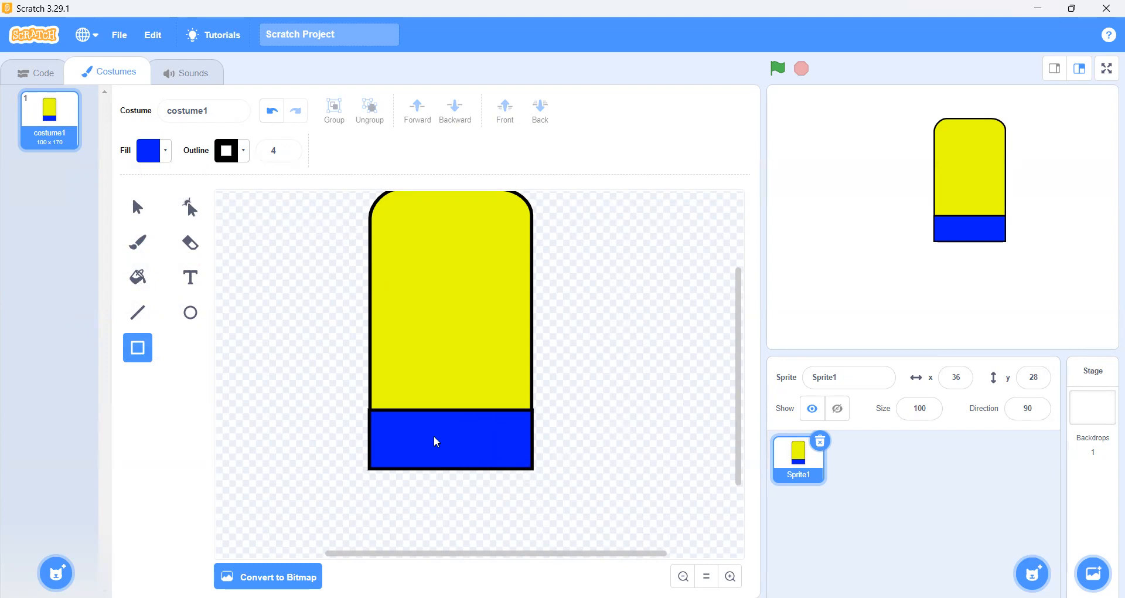
Step: Round the blue rectangle's bottom-left corner by adding a point on each adjoining edge and deleting the corner point
{"action": "left_click", "coordinate": [188, 208]}
{"action": "left_click", "coordinate": [397, 448]}
{"action": "scroll", "coordinate": [397, 448], "scroll_direction": "up", "scroll_amount": 3}
{"action": "scroll", "coordinate": [397, 444], "scroll_direction": "up", "scroll_amount": 2}
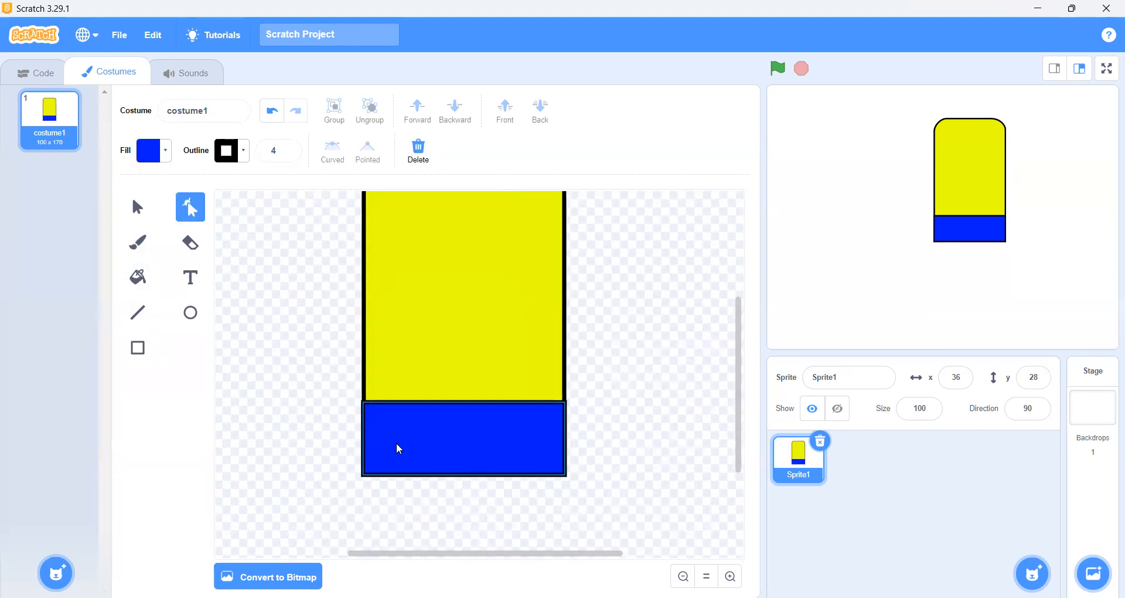
{"action": "left_click", "coordinate": [358, 454]}
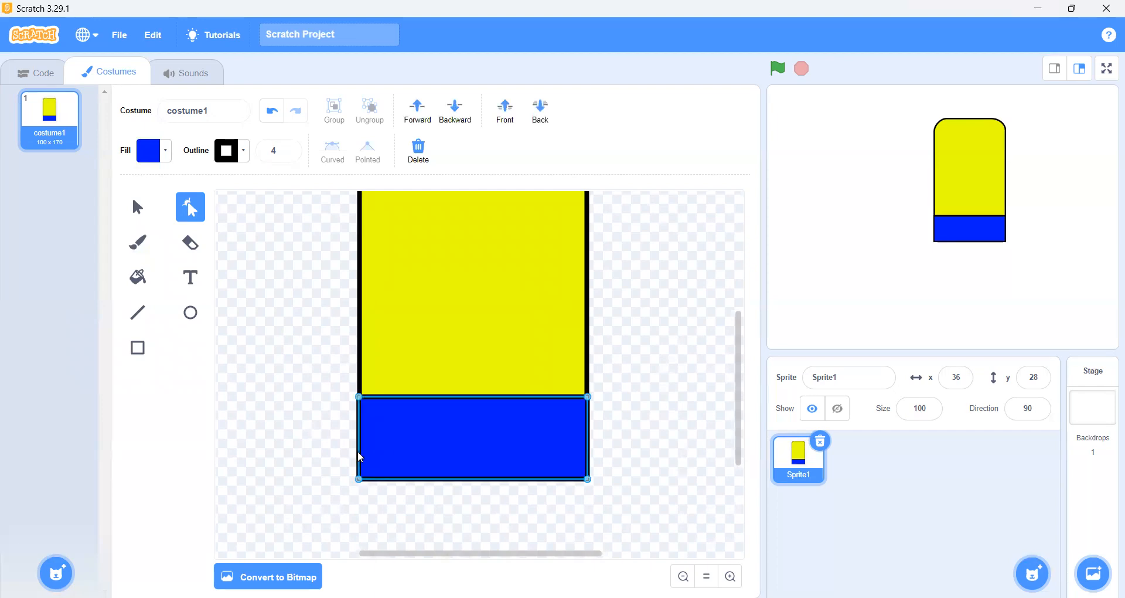
{"action": "left_click", "coordinate": [358, 452]}
{"action": "left_click", "coordinate": [385, 479]}
{"action": "left_click", "coordinate": [359, 480]}
{"action": "left_click", "coordinate": [414, 162]}
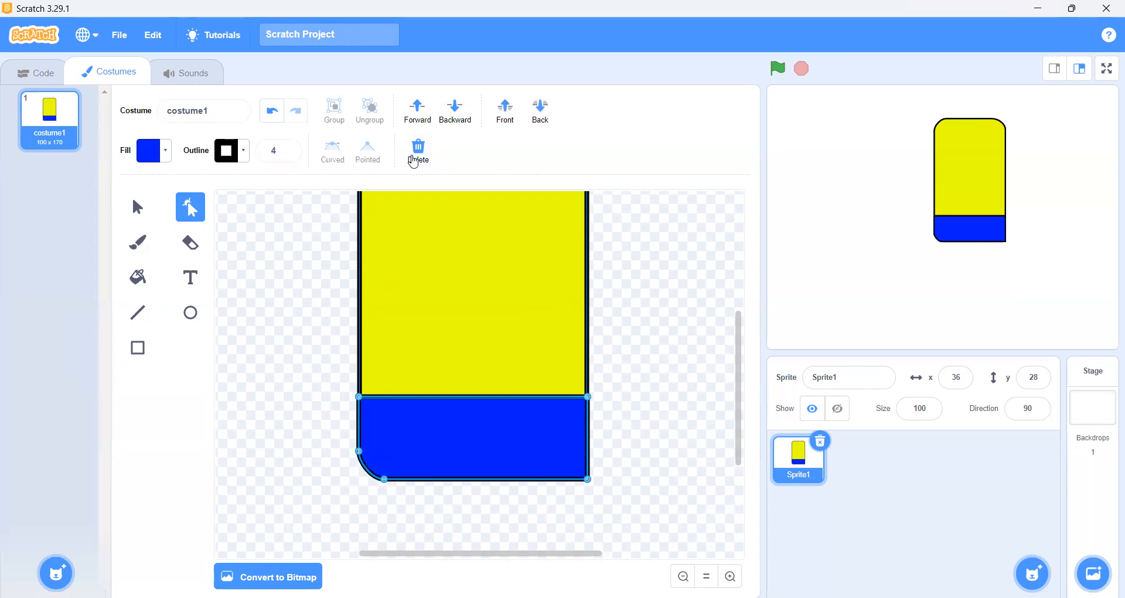
Step: Round the blue rectangle's bottom-right corner by adding points beside it and deleting the corner point
{"action": "left_click", "coordinate": [558, 480]}
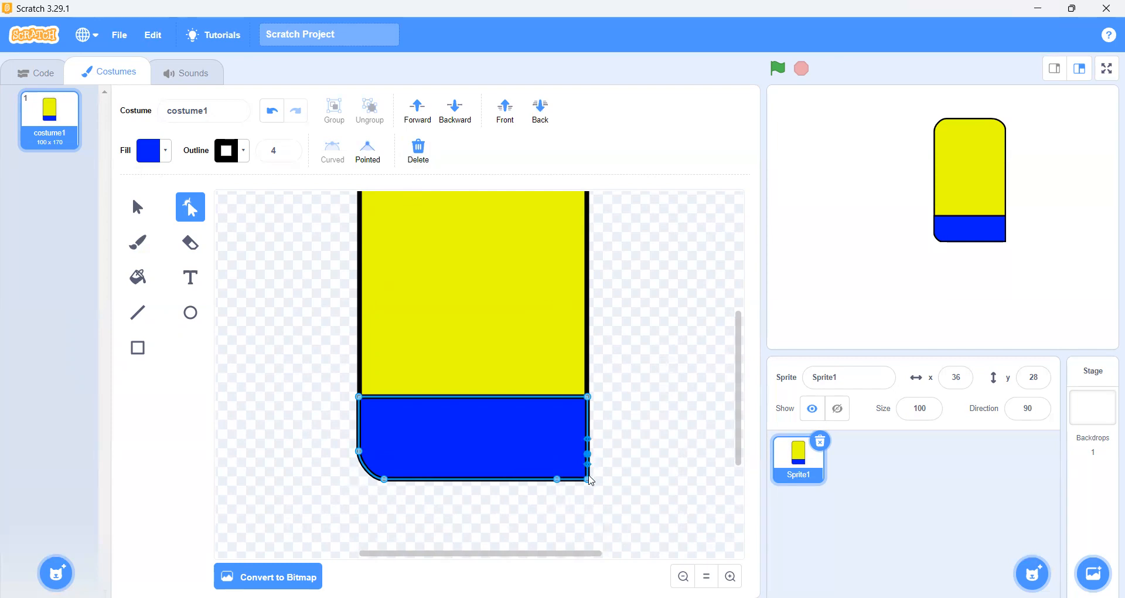
{"action": "left_click", "coordinate": [589, 479]}
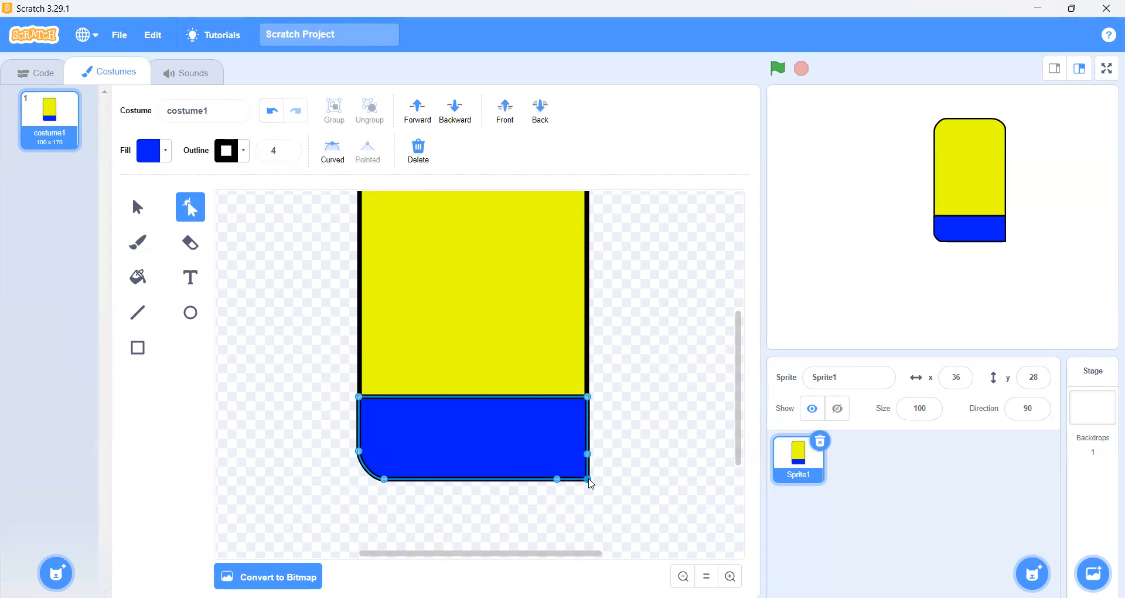
{"action": "left_click", "coordinate": [429, 154]}
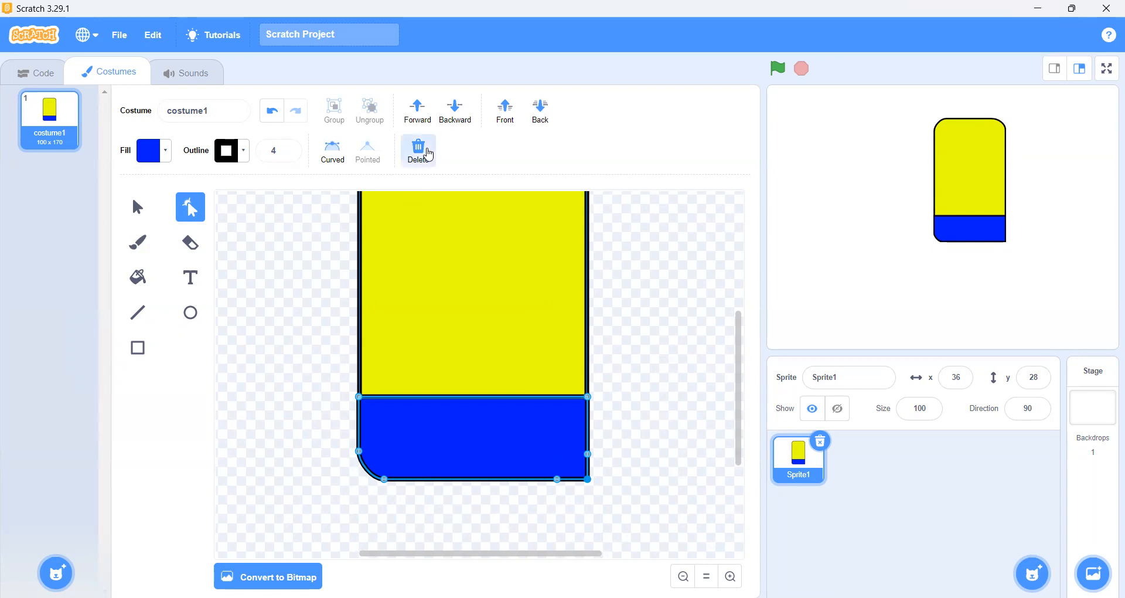
{"action": "left_click", "coordinate": [695, 356]}
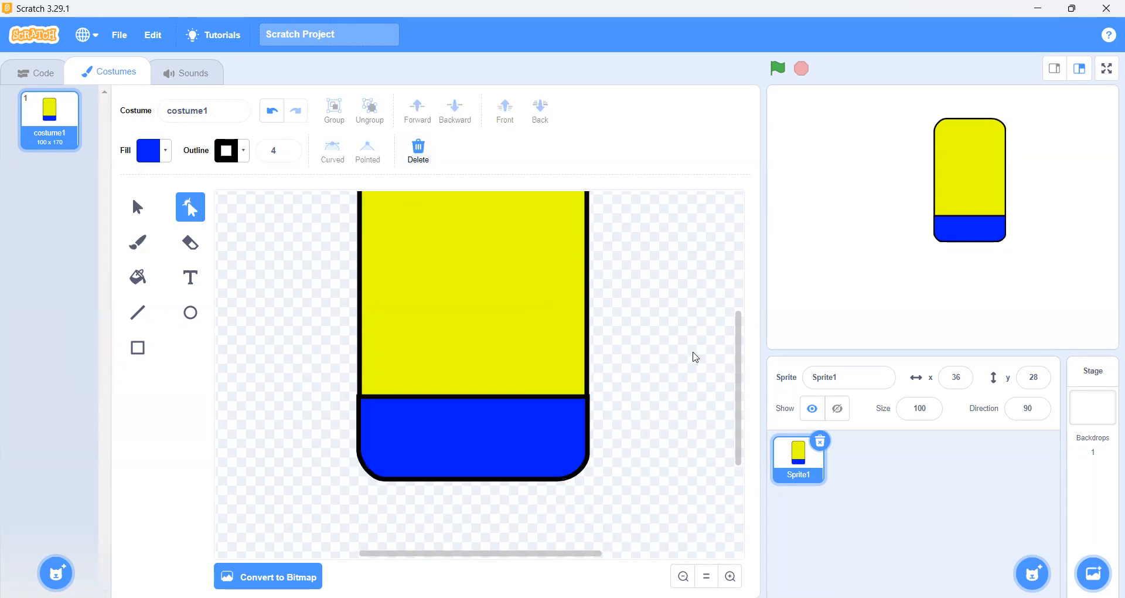
{"action": "scroll", "coordinate": [695, 356], "scroll_direction": "down", "scroll_amount": 5}
{"action": "scroll", "coordinate": [695, 357], "scroll_direction": "down", "scroll_amount": 5}
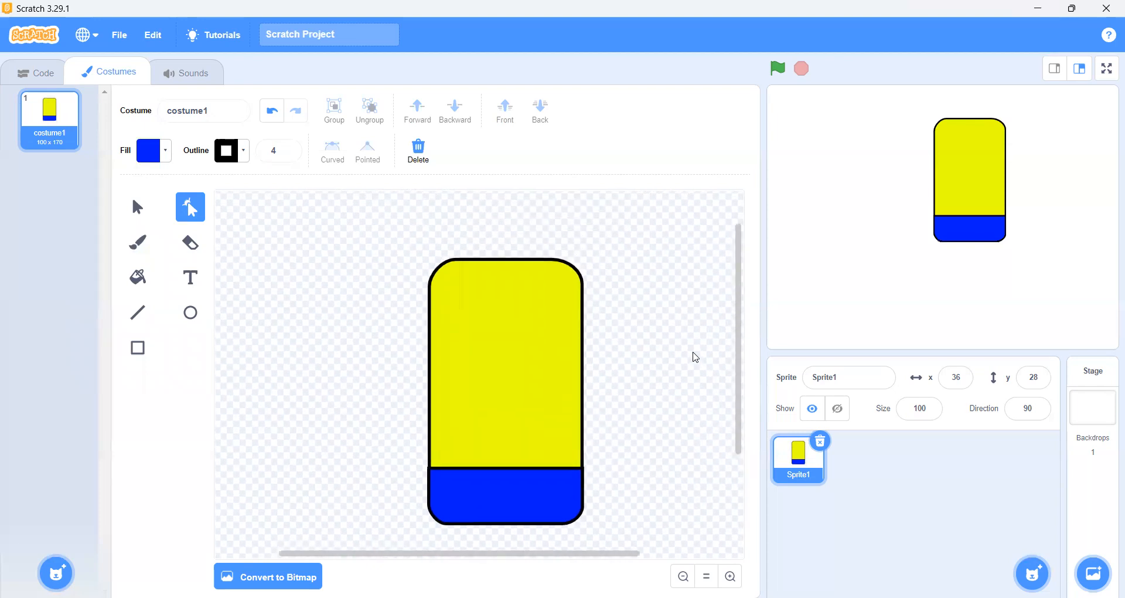
{"action": "scroll", "coordinate": [696, 357], "scroll_direction": "down", "scroll_amount": 3}
{"action": "scroll", "coordinate": [695, 357], "scroll_direction": "up", "scroll_amount": 1}
{"action": "scroll", "coordinate": [696, 357], "scroll_direction": "right", "scroll_amount": 1}
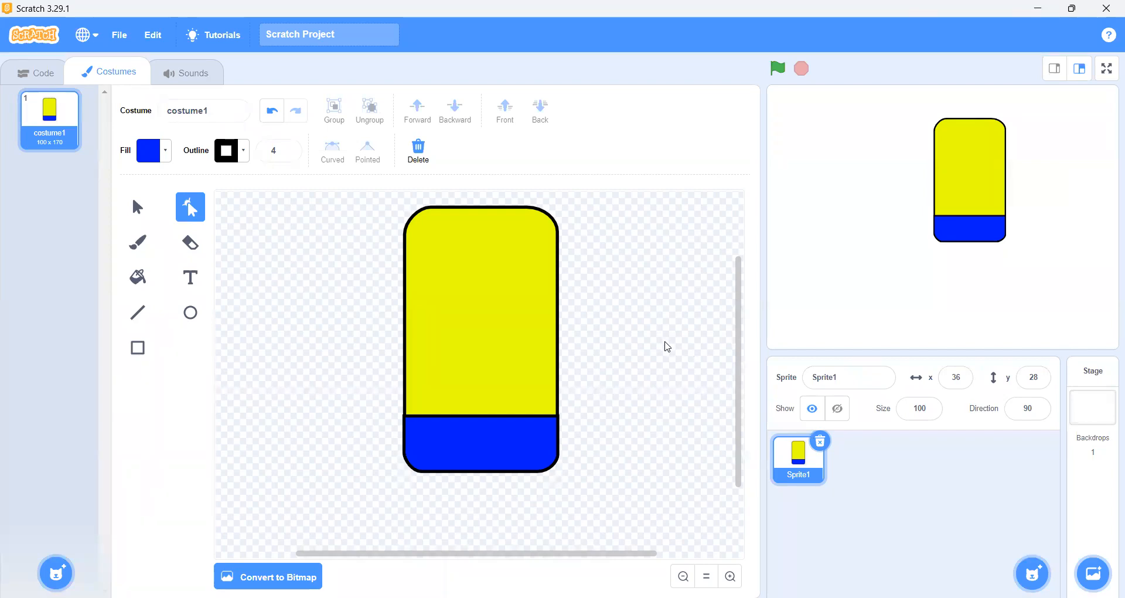
Step: Draw a white oval eye, using fill saturation 0 and a black outline, on the left side of the yellow face
{"action": "left_click", "coordinate": [193, 315]}
{"action": "left_click", "coordinate": [165, 152]}
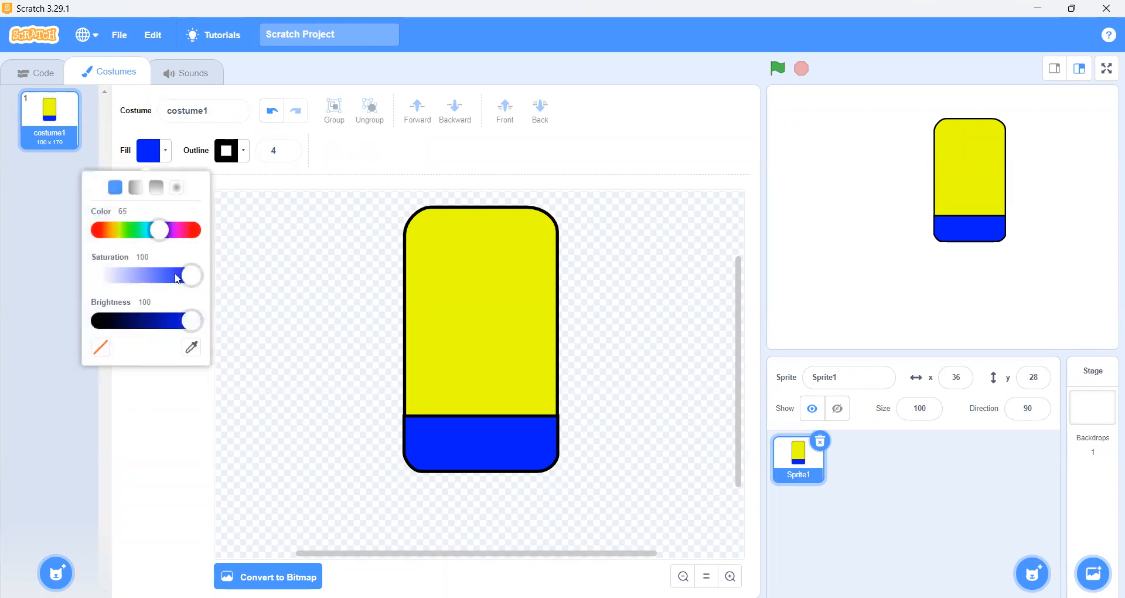
{"action": "left_click_drag", "start_coordinate": [183, 275], "coordinate": [73, 272]}
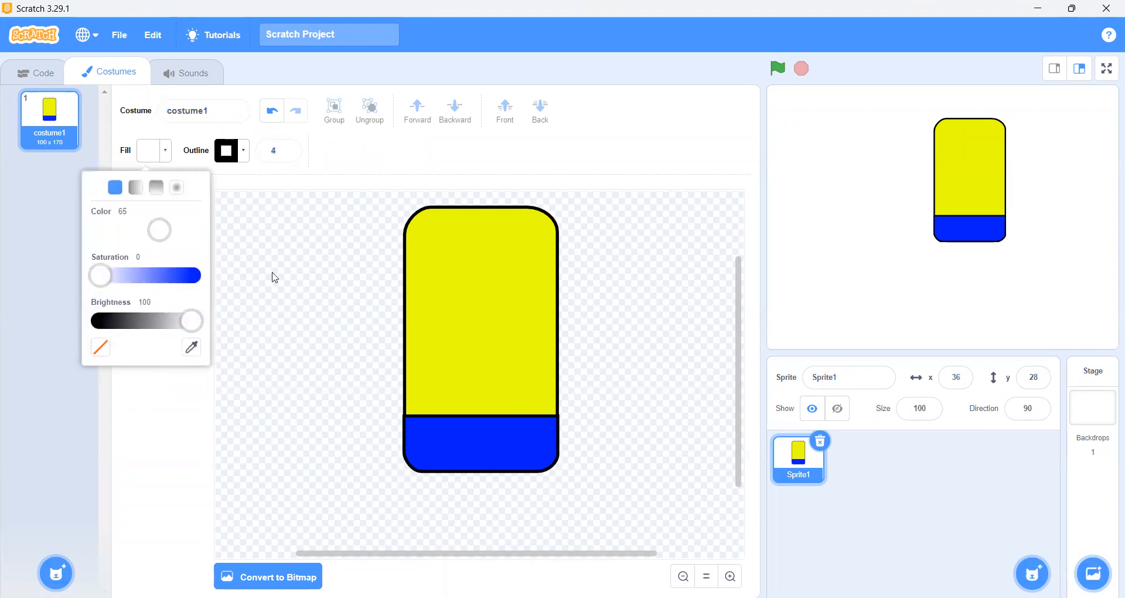
{"action": "left_click", "coordinate": [275, 277]}
{"action": "left_click_drag", "start_coordinate": [427, 258], "coordinate": [466, 315]}
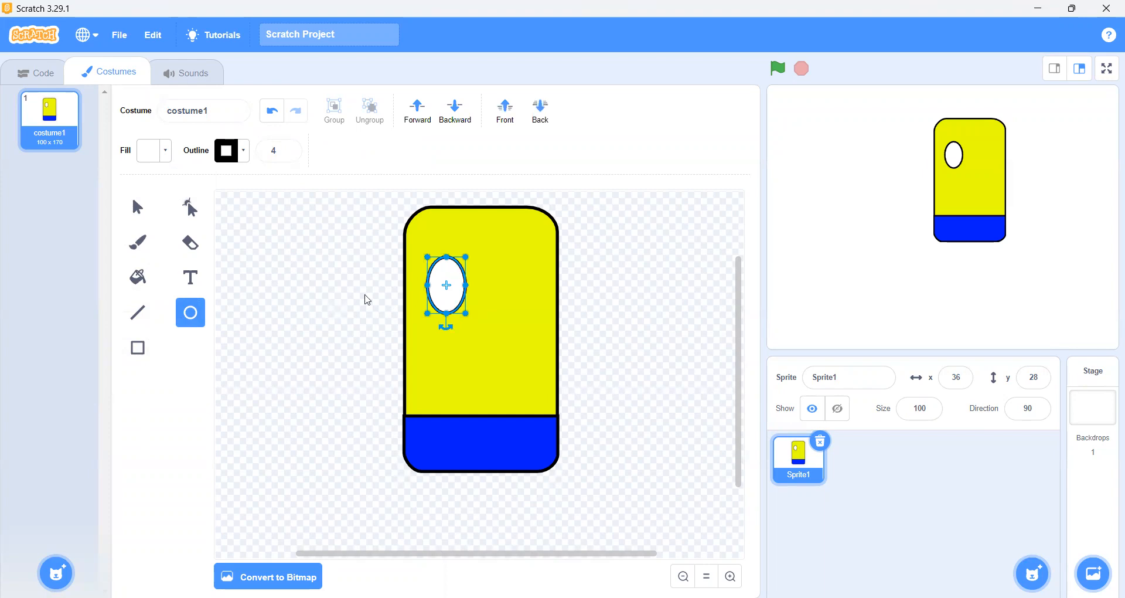
Step: Duplicate the white oval eye and place the copy level with it on the right side of the face
{"action": "left_click", "coordinate": [134, 209]}
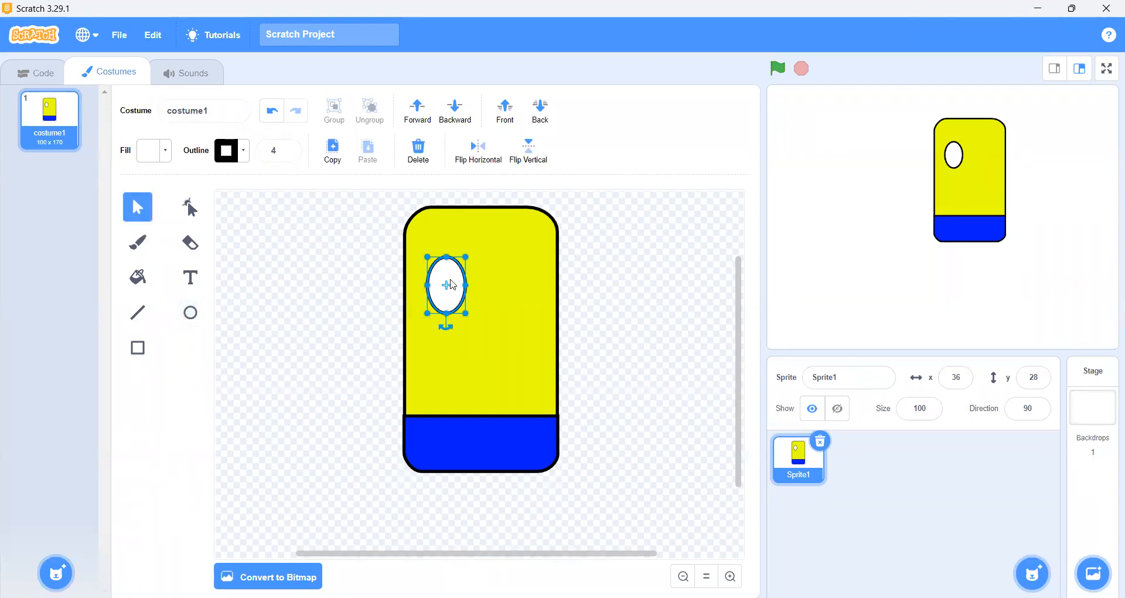
{"action": "left_click", "coordinate": [337, 160]}
{"action": "left_click", "coordinate": [367, 151]}
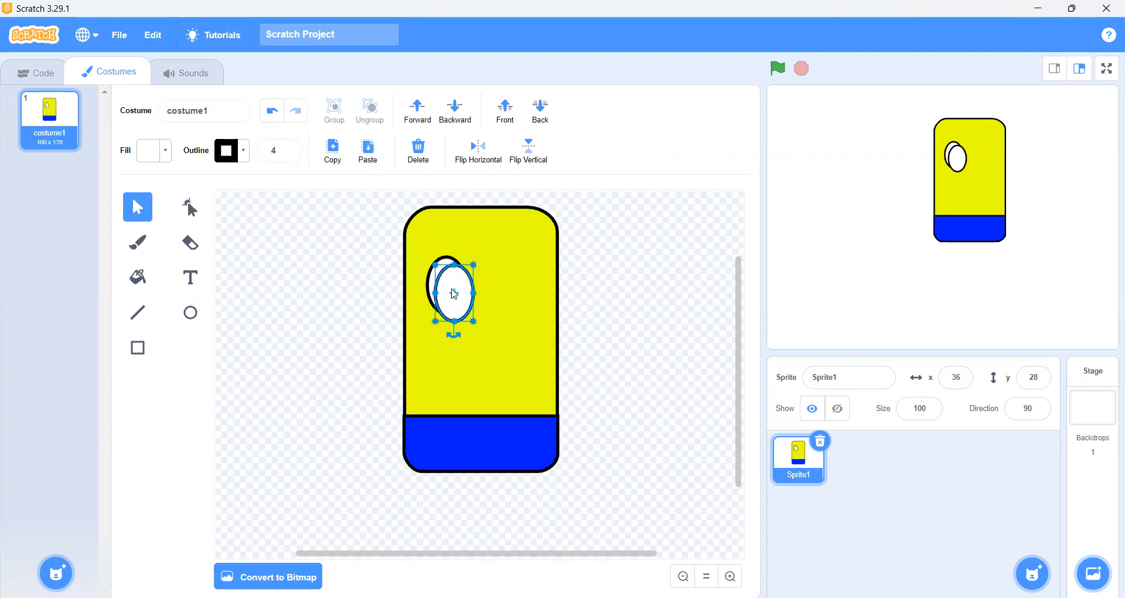
{"action": "left_click_drag", "start_coordinate": [455, 293], "coordinate": [514, 283]}
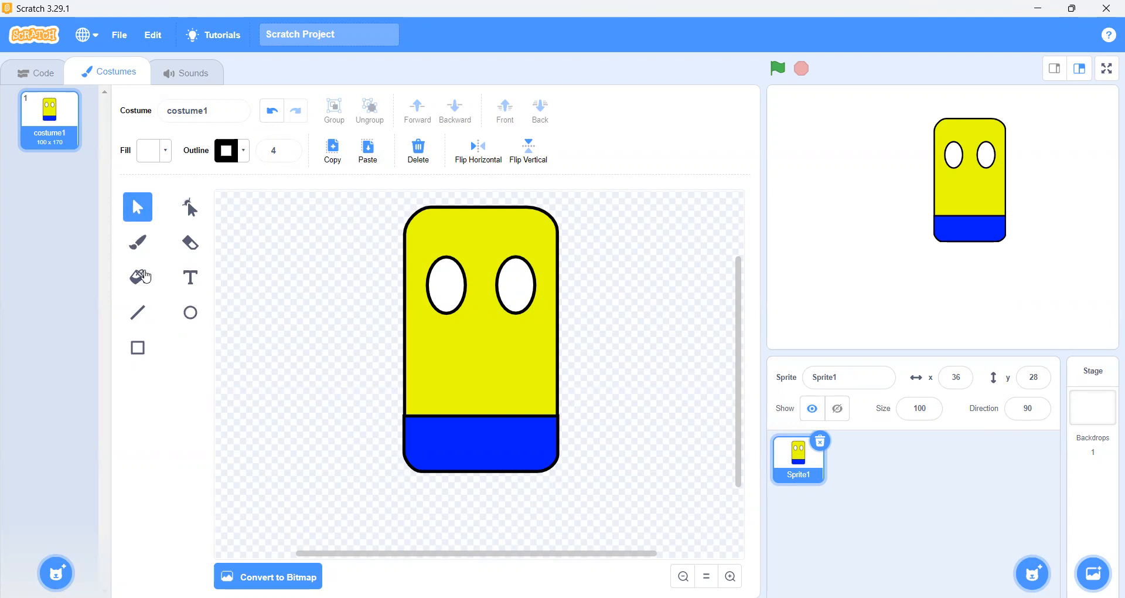
Step: Paint a black pupil in the lower part of each white eye, using fill brightness 0 and brush size 26
{"action": "left_click", "coordinate": [168, 156]}
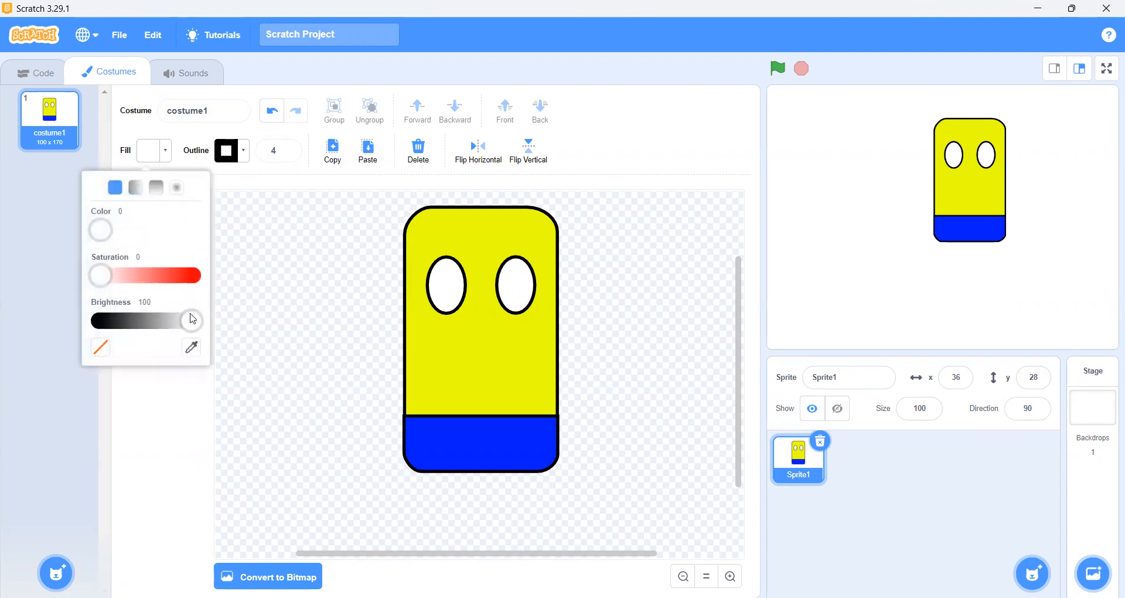
{"action": "left_click_drag", "start_coordinate": [191, 321], "coordinate": [65, 319]}
{"action": "left_click", "coordinate": [176, 434]}
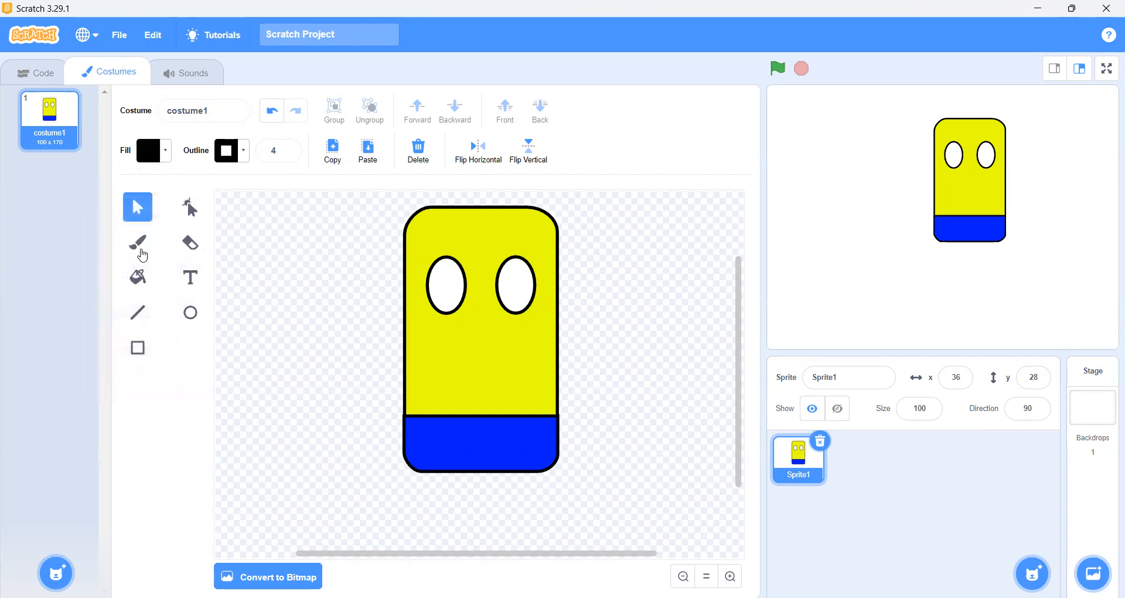
{"action": "left_click", "coordinate": [142, 256]}
{"action": "left_click", "coordinate": [377, 148]}
{"action": "key", "text": "BackSpace"}
{"action": "key", "text": "BackSpace"}
{"action": "type", "text": "44"}
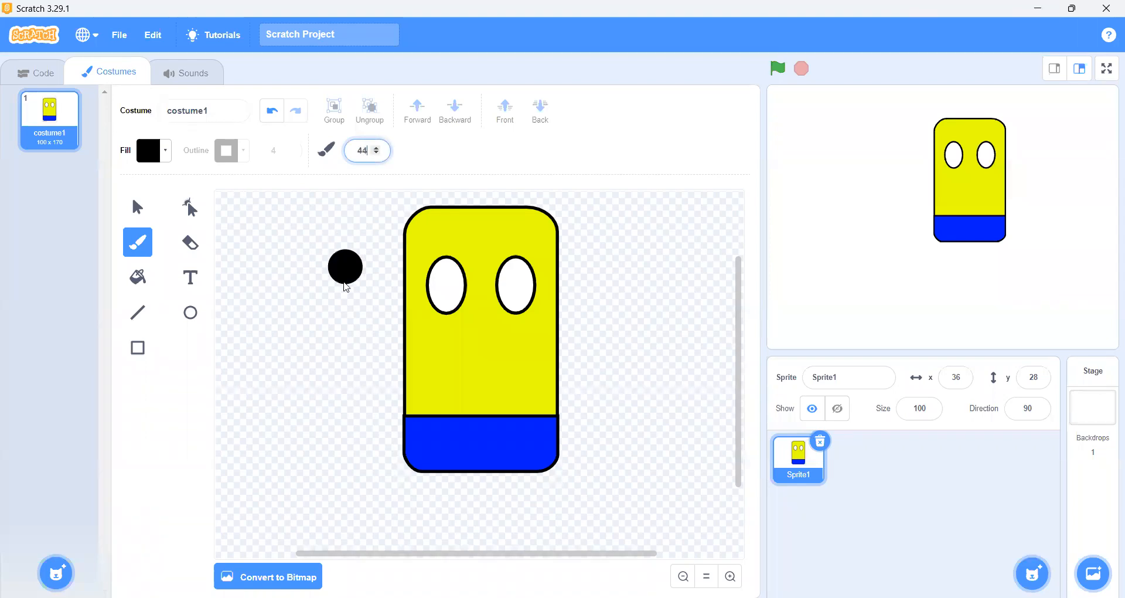
{"action": "left_click", "coordinate": [377, 153]}
{"action": "left_click", "coordinate": [377, 154]}
{"action": "left_click_drag", "start_coordinate": [377, 153], "coordinate": [377, 154]}
{"action": "left_click", "coordinate": [379, 149]}
{"action": "left_click", "coordinate": [379, 149]}
{"action": "left_click", "coordinate": [379, 149]}
{"action": "left_click", "coordinate": [379, 149]}
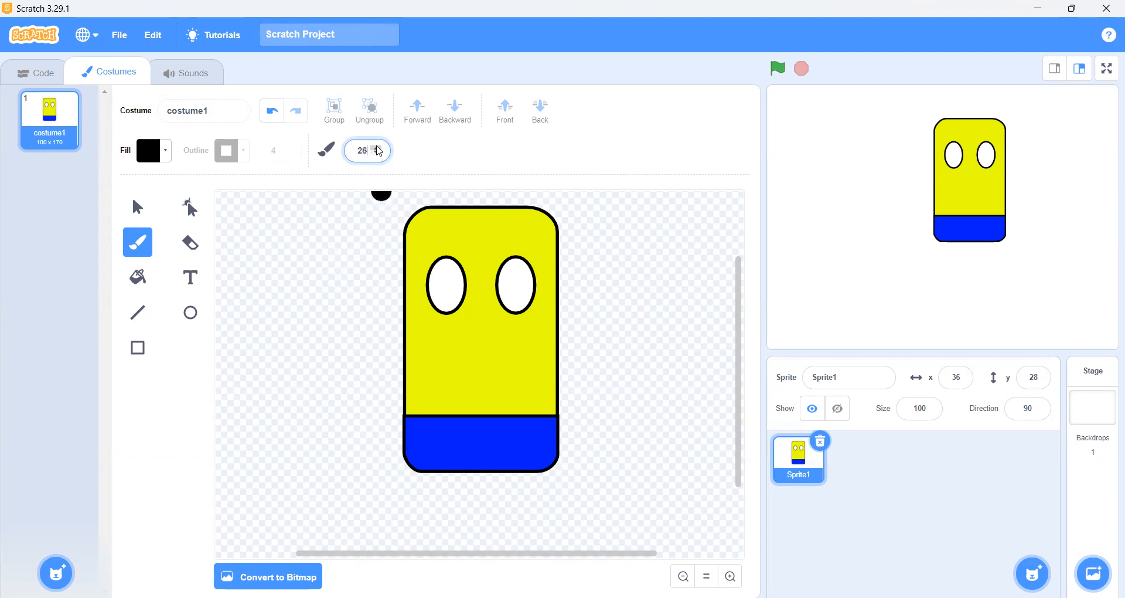
{"action": "left_click", "coordinate": [446, 295]}
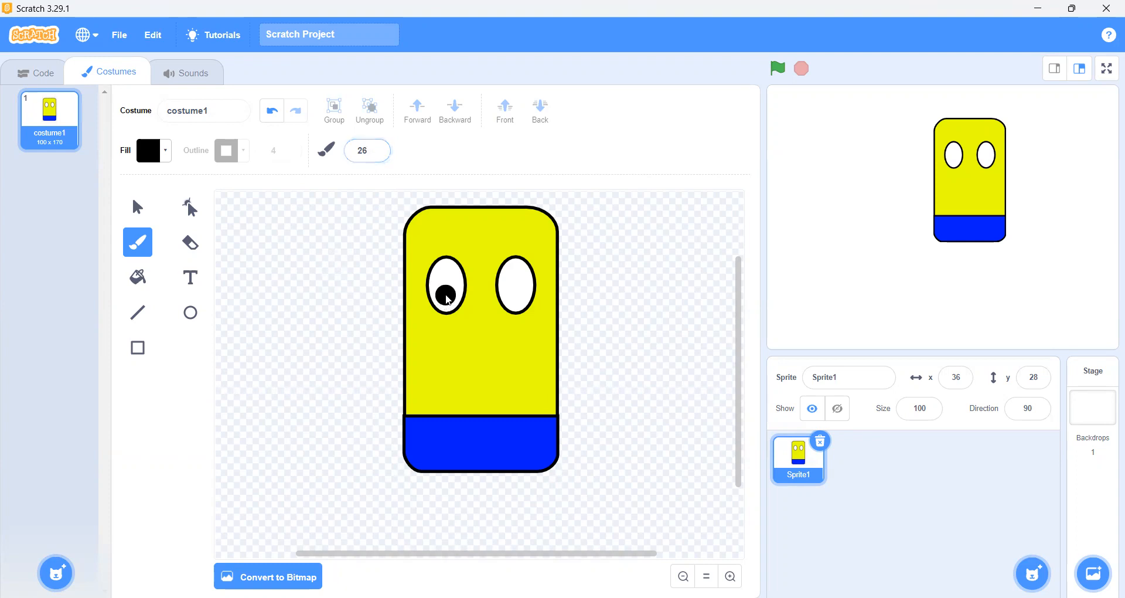
{"action": "left_click", "coordinate": [515, 293]}
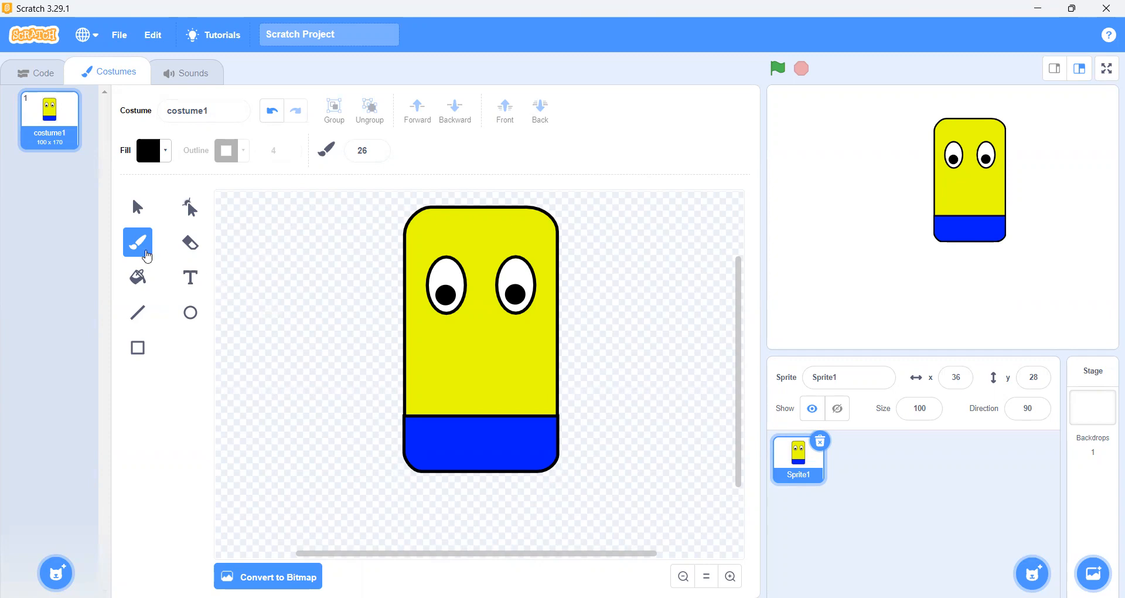
{"action": "left_click", "coordinate": [194, 315]}
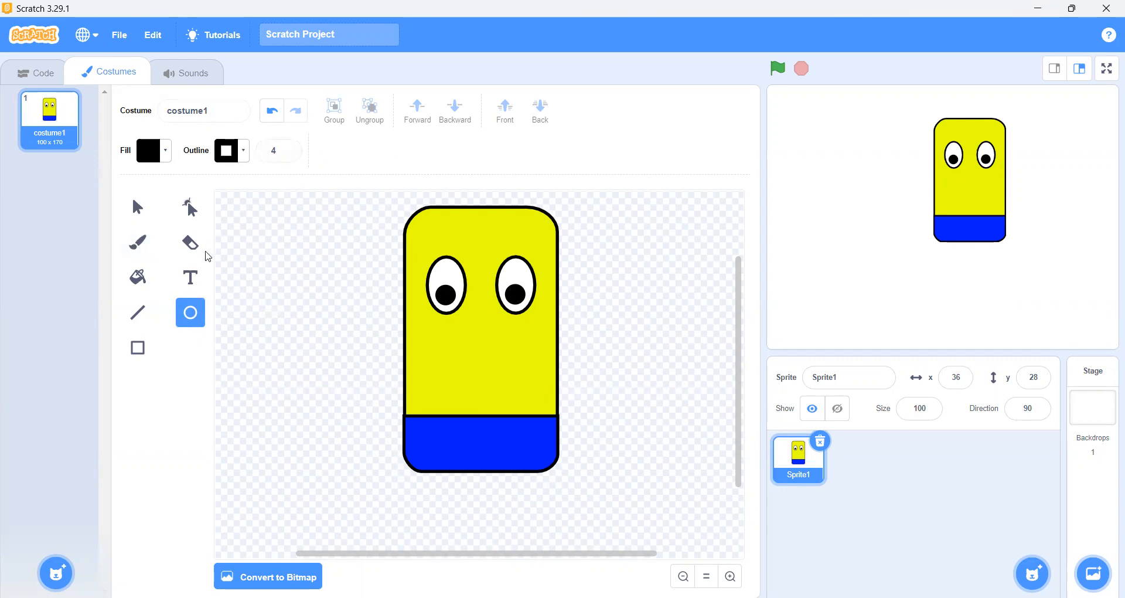
{"action": "left_click", "coordinate": [148, 253]}
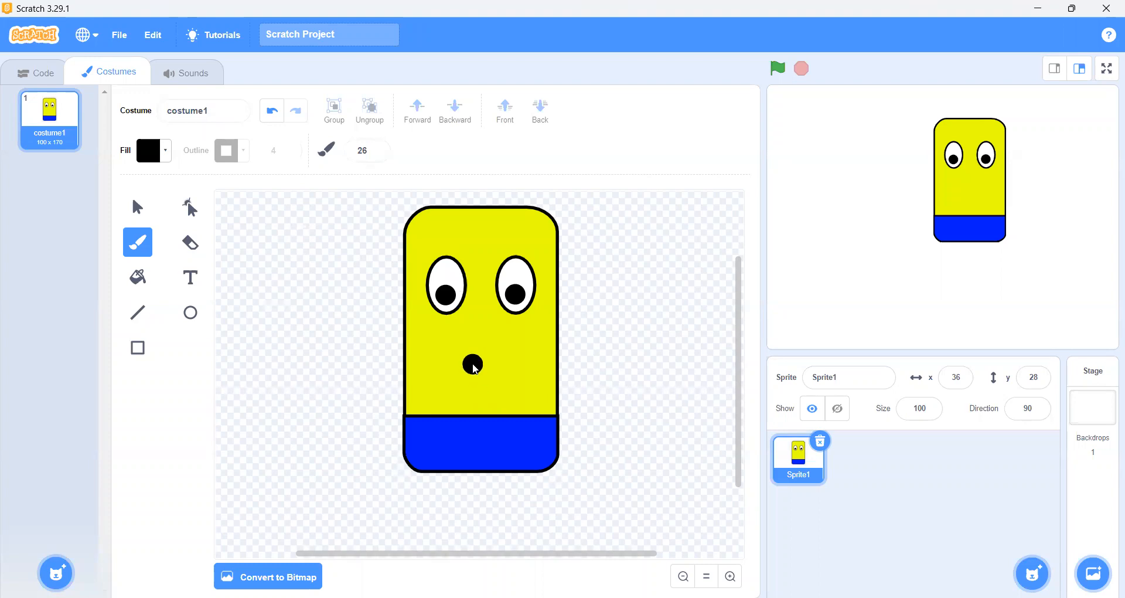
{"action": "left_click", "coordinate": [474, 366]}
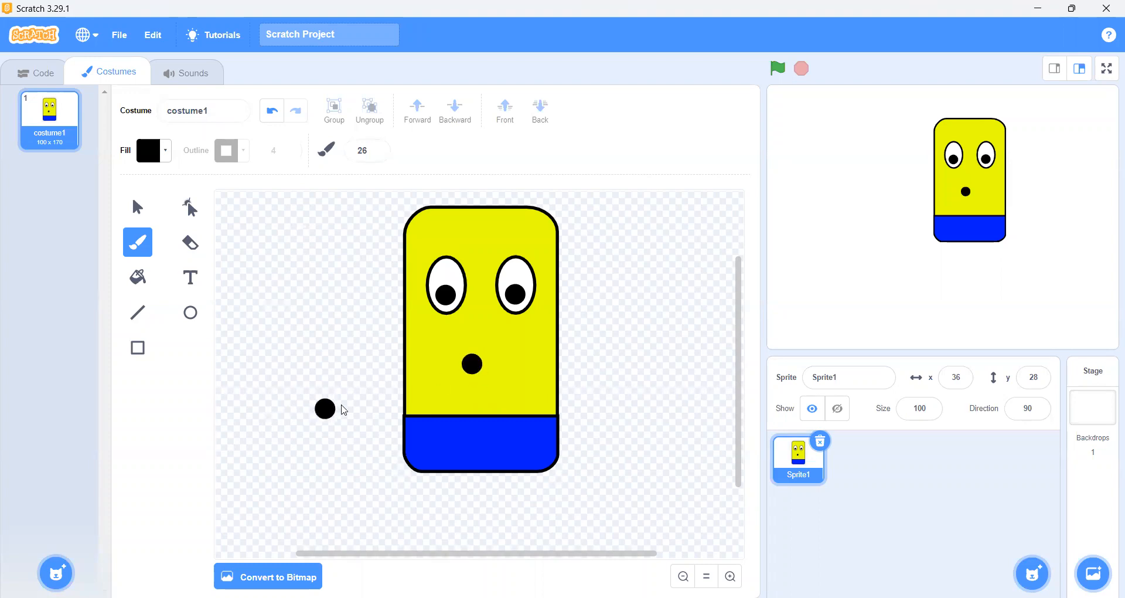
{"action": "key", "text": "ctrl+z"}
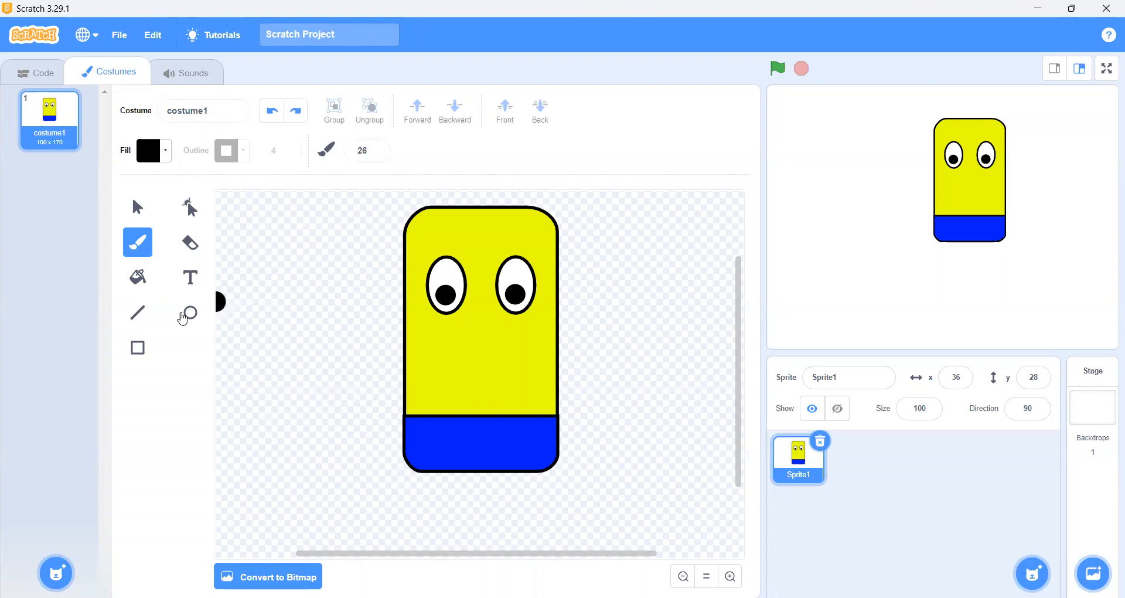
{"action": "left_click", "coordinate": [190, 317]}
{"action": "left_click_drag", "start_coordinate": [437, 333], "coordinate": [486, 385]}
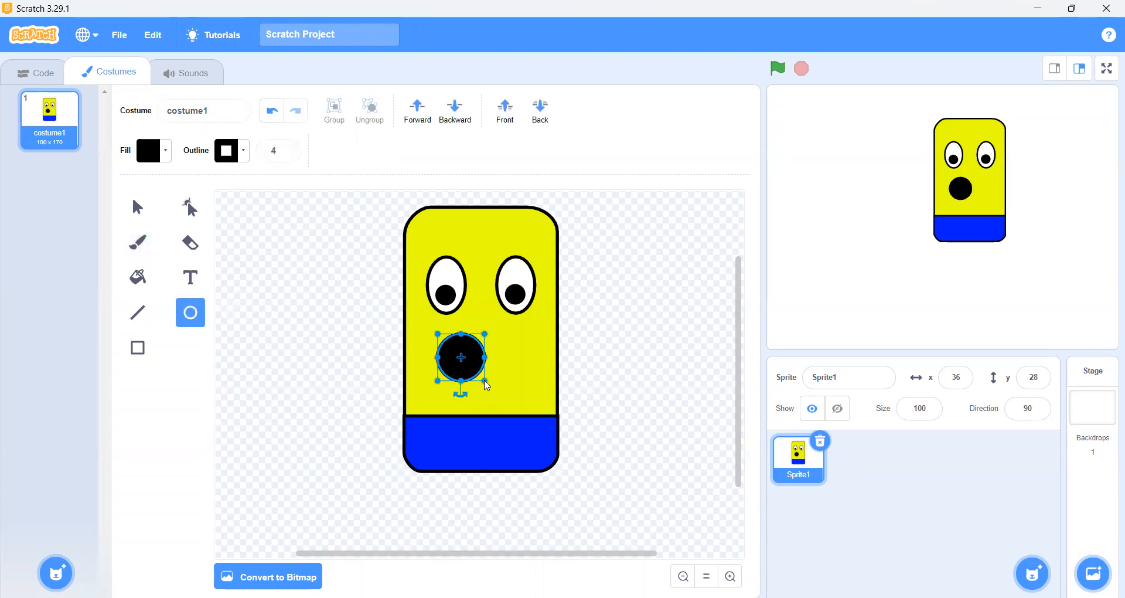
{"action": "key", "text": "ctrl+z"}
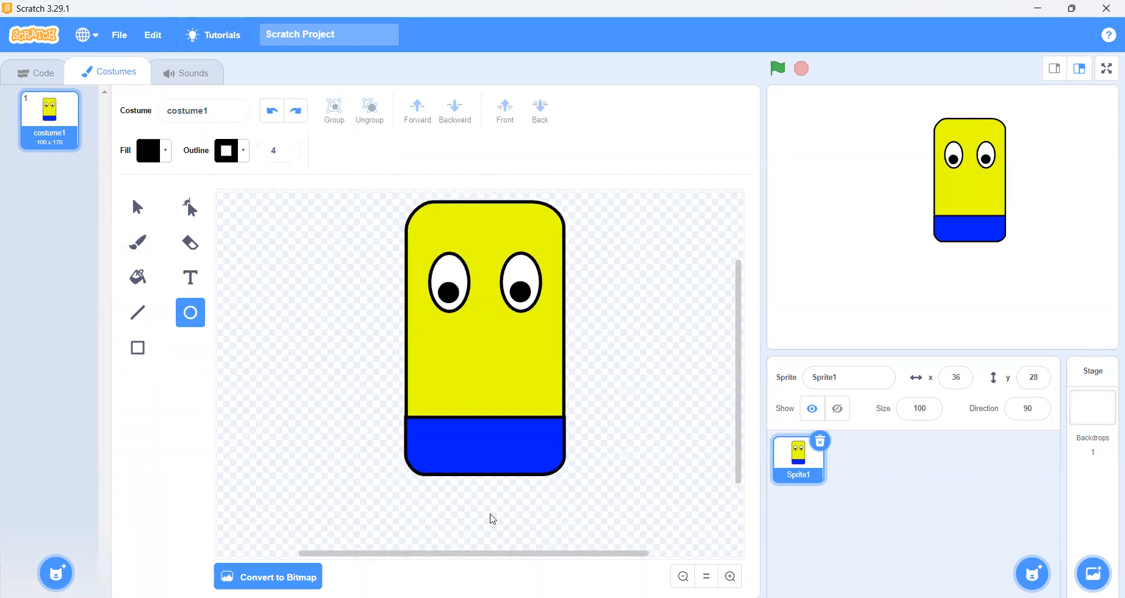
{"action": "left_click_drag", "start_coordinate": [486, 545], "coordinate": [508, 558]}
{"action": "key", "text": "ctrl+z"}
Step: Draw a horizontal black line below the eyes and reshape its midpoint downward into a curved smile
{"action": "left_click", "coordinate": [135, 317]}
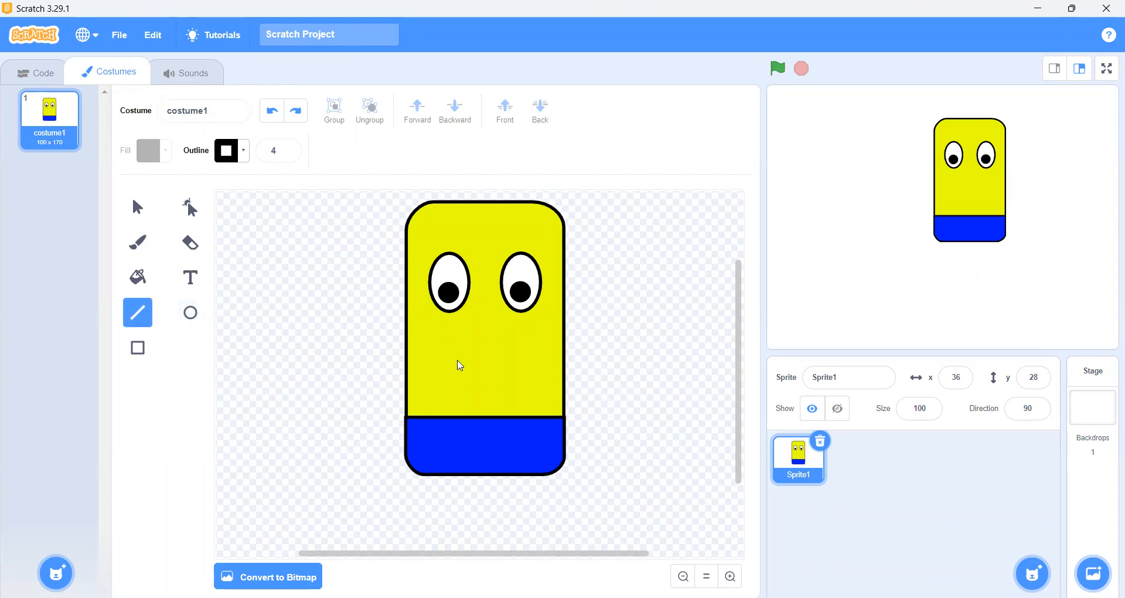
{"action": "left_click_drag", "start_coordinate": [456, 362], "coordinate": [517, 371]}
{"action": "left_click", "coordinate": [202, 218]}
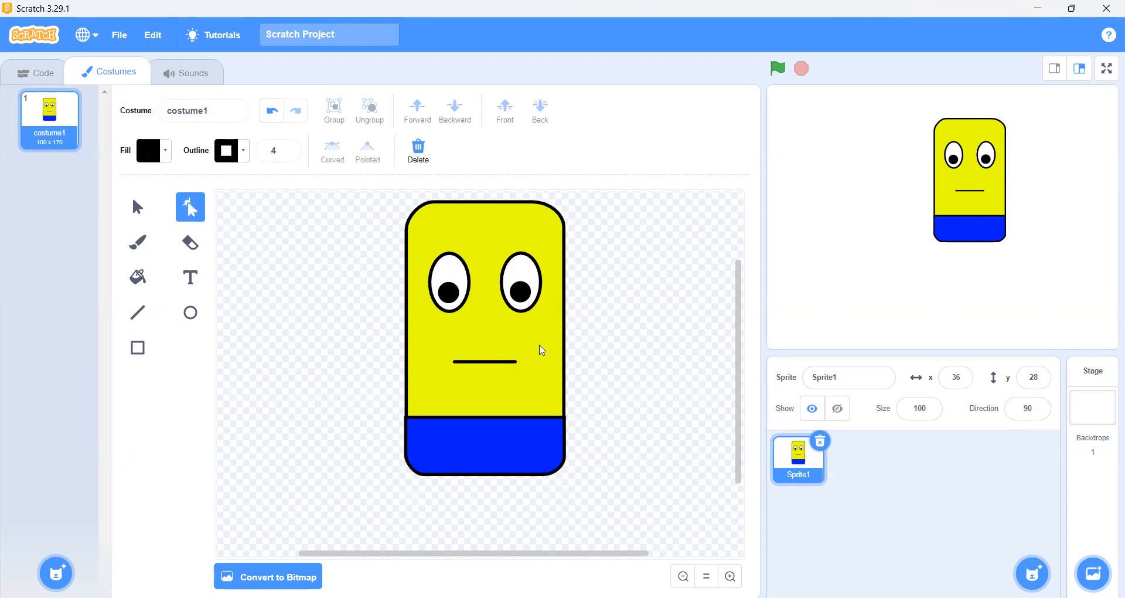
{"action": "scroll", "coordinate": [537, 349], "scroll_direction": "up", "scroll_amount": 3}
{"action": "scroll", "coordinate": [542, 349], "scroll_direction": "up", "scroll_amount": 1}
{"action": "left_click", "coordinate": [455, 372]}
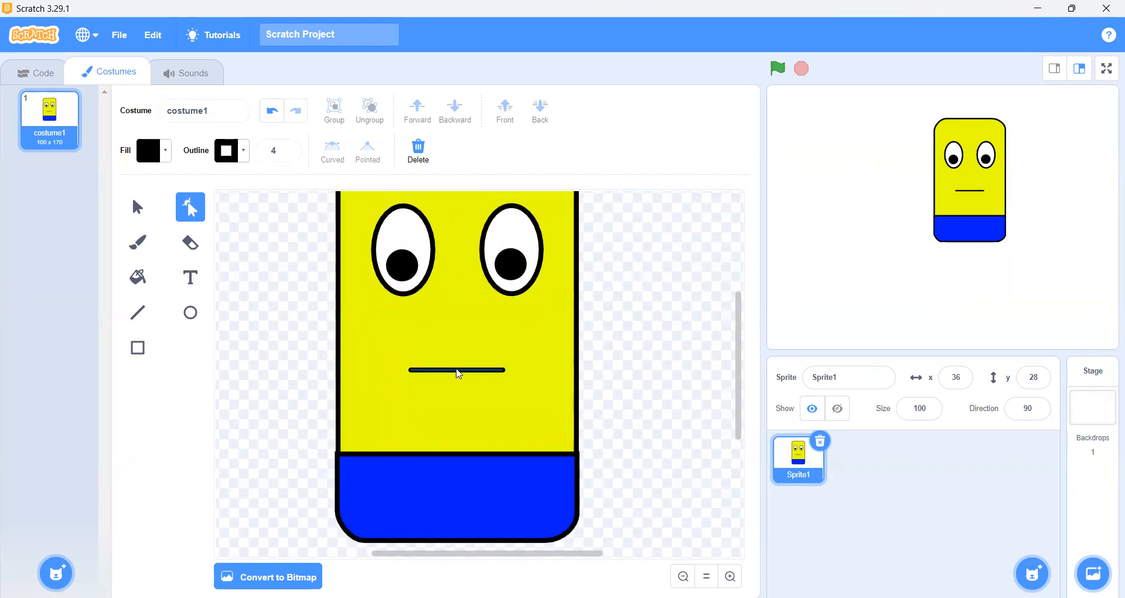
{"action": "left_click", "coordinate": [459, 372]}
{"action": "left_click_drag", "start_coordinate": [459, 373], "coordinate": [460, 393]}
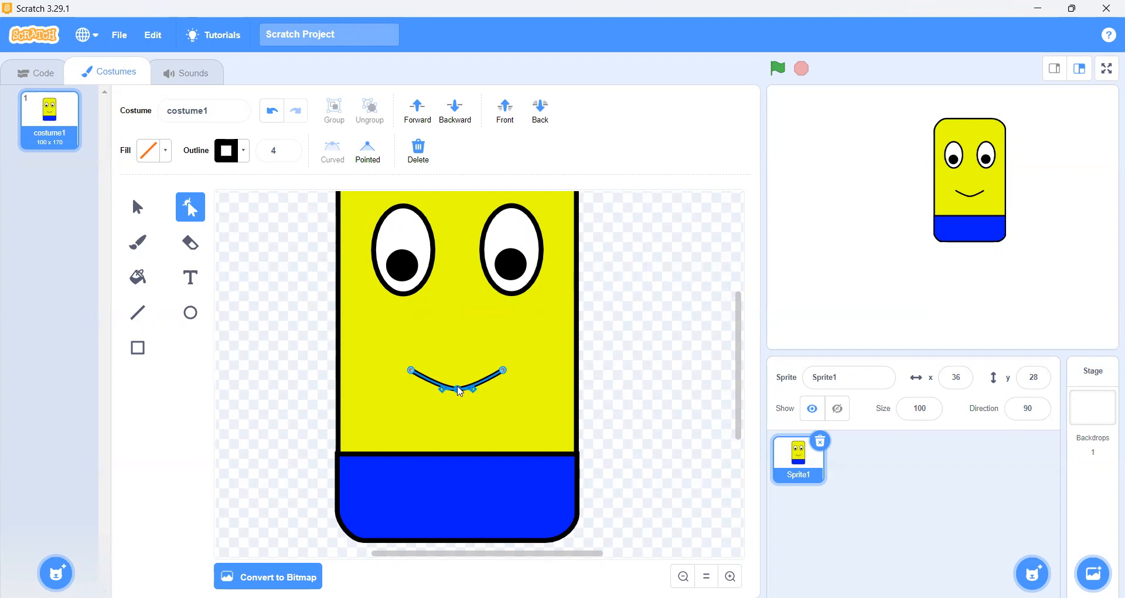
{"action": "left_click", "coordinate": [291, 387]}
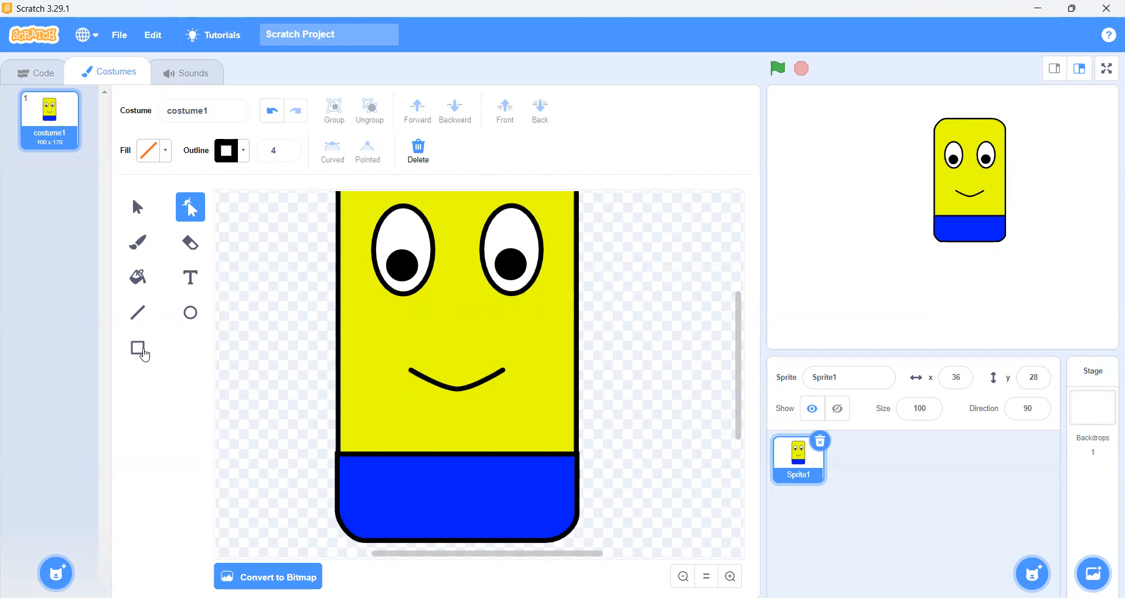
Step: Close the smile into a mouth shape with a straight black line joining its two ends
{"action": "left_click", "coordinate": [144, 318]}
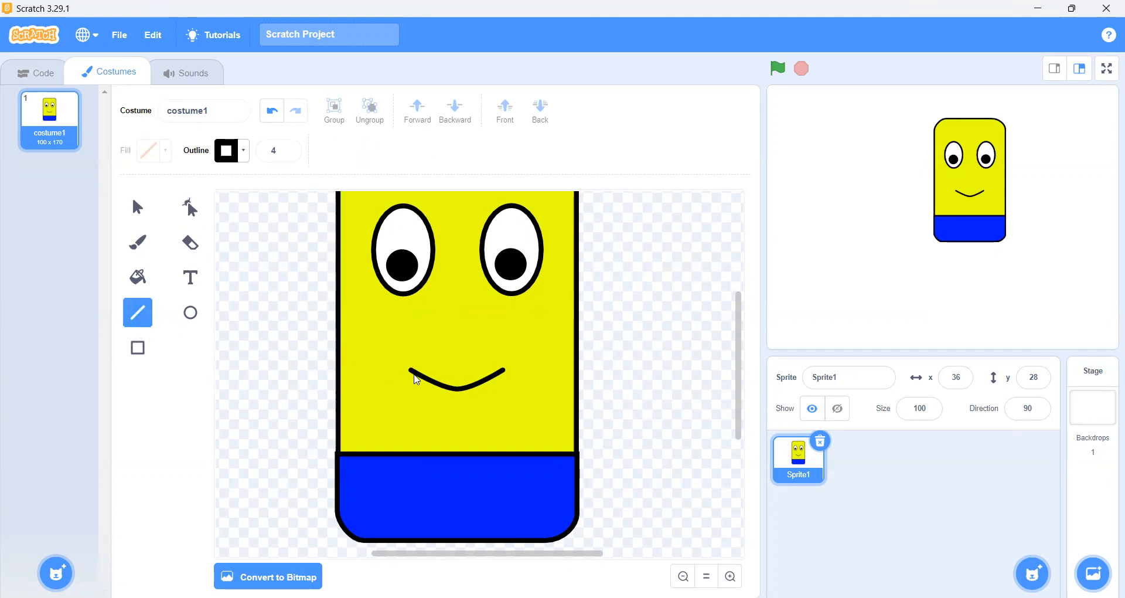
{"action": "left_click_drag", "start_coordinate": [411, 371], "coordinate": [510, 372]}
{"action": "scroll", "coordinate": [630, 345], "scroll_direction": "down", "scroll_amount": 3}
{"action": "scroll", "coordinate": [630, 345], "scroll_direction": "down", "scroll_amount": 2}
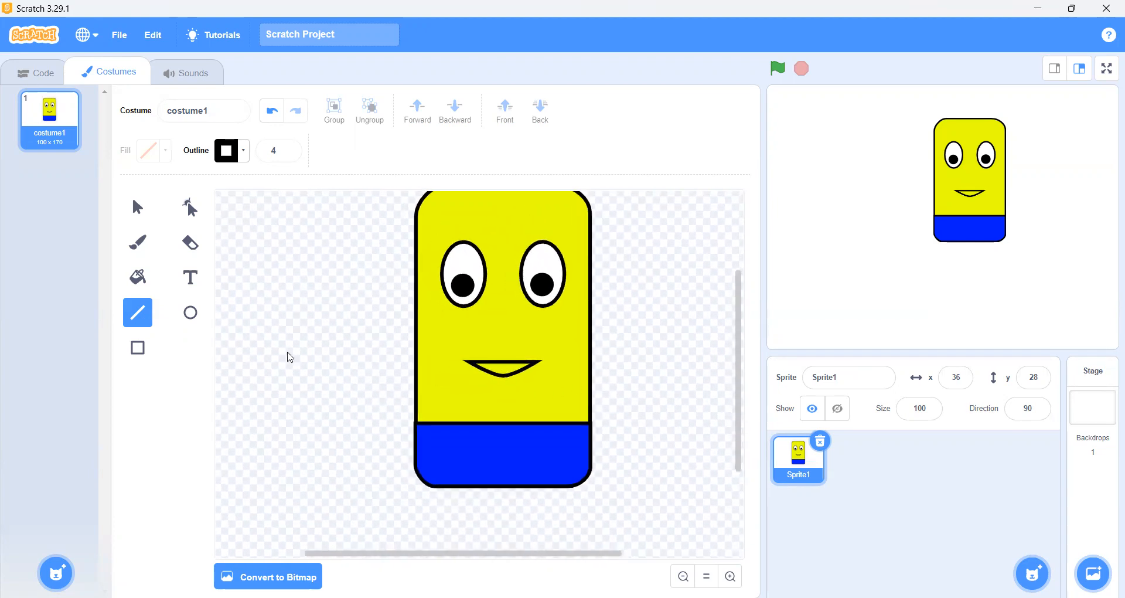
Step: Fill the closed mouth shape with red, using fill color 100
{"action": "left_click", "coordinate": [137, 277]}
{"action": "left_click", "coordinate": [162, 150]}
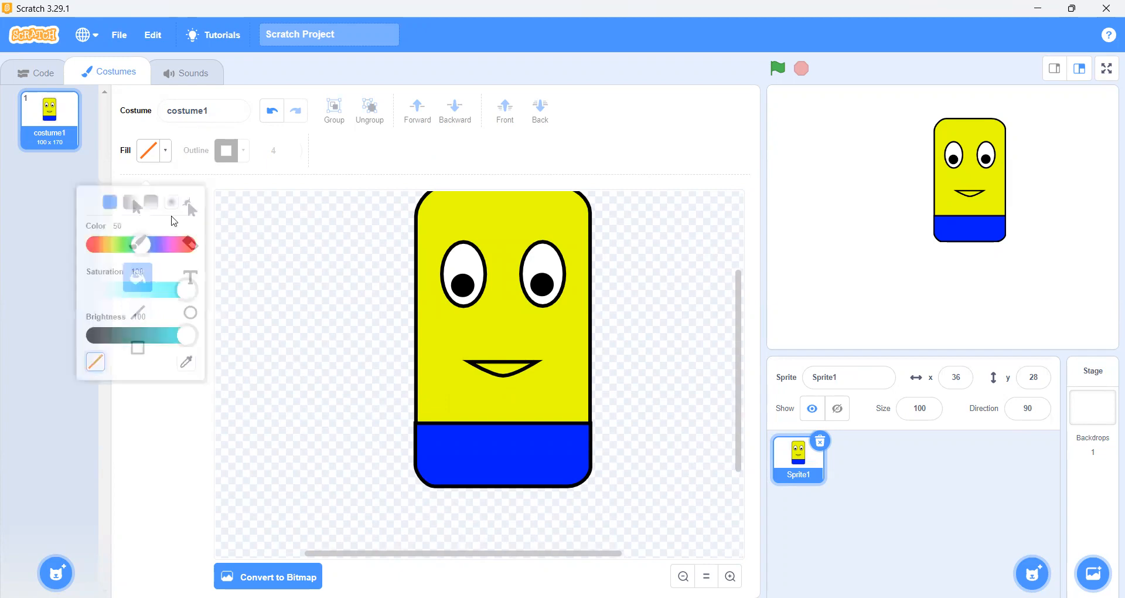
{"action": "left_click_drag", "start_coordinate": [155, 229], "coordinate": [285, 229]}
{"action": "left_click", "coordinate": [451, 339]}
{"action": "key", "text": "ctrl+z"}
{"action": "left_click", "coordinate": [495, 370]}
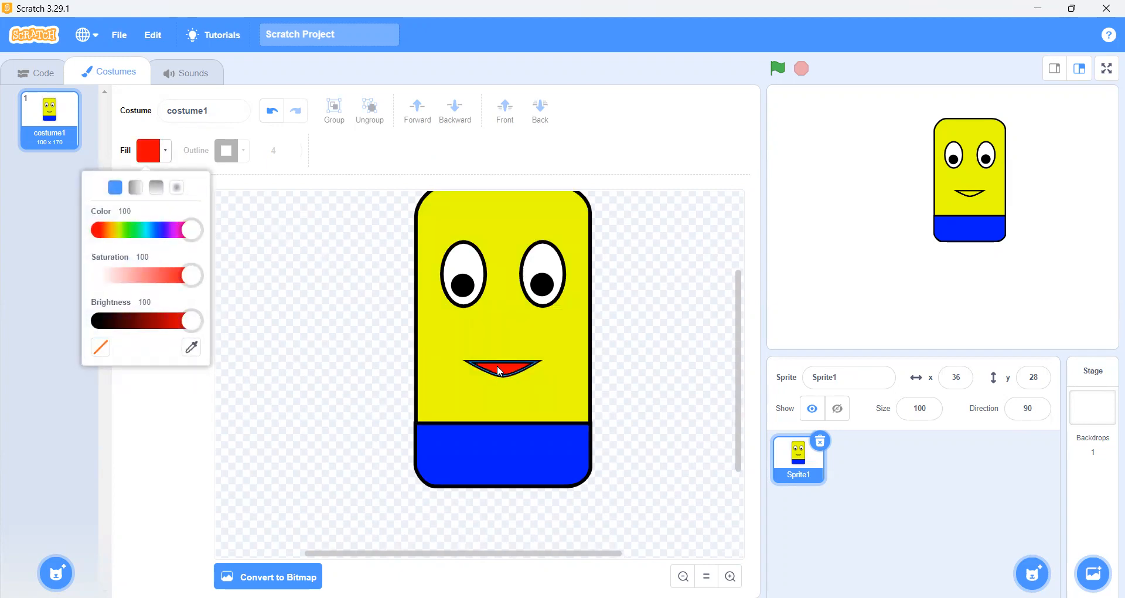
{"action": "left_click", "coordinate": [498, 368]}
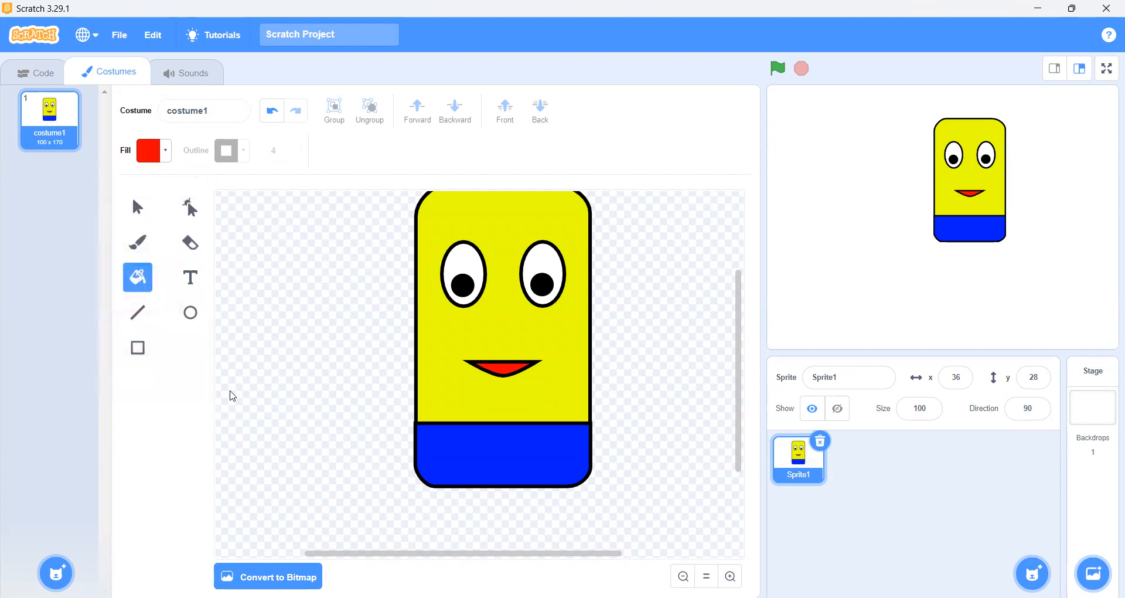
{"action": "scroll", "coordinate": [340, 364], "scroll_direction": "down", "scroll_amount": 2}
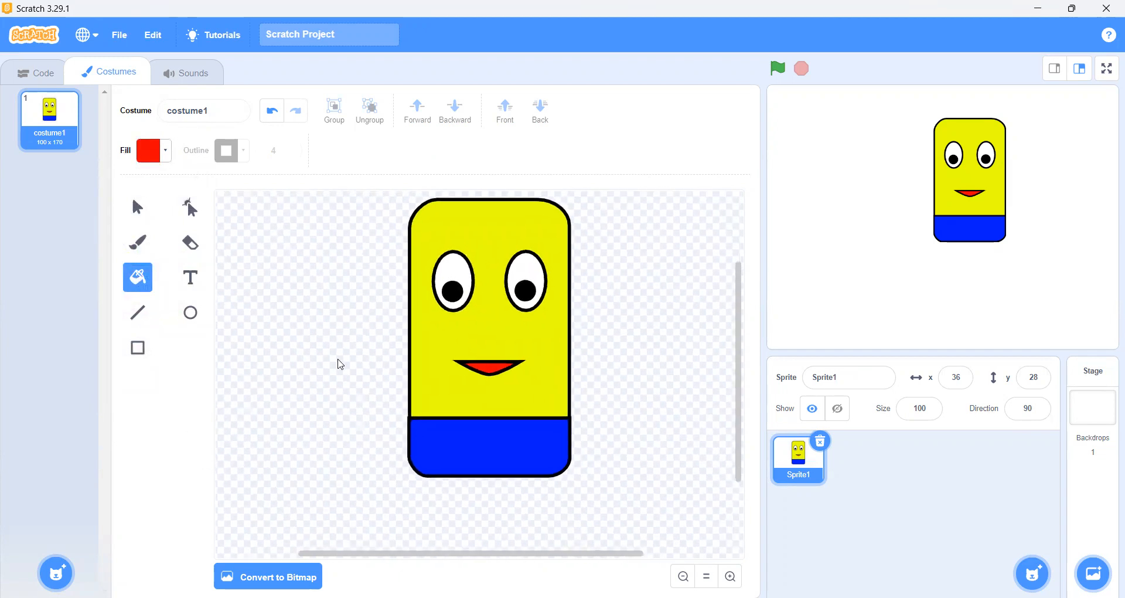
{"action": "scroll", "coordinate": [339, 364], "scroll_direction": "down", "scroll_amount": 1}
{"action": "scroll", "coordinate": [330, 335], "scroll_direction": "up", "scroll_amount": 3}
{"action": "scroll", "coordinate": [332, 337], "scroll_direction": "up", "scroll_amount": 1}
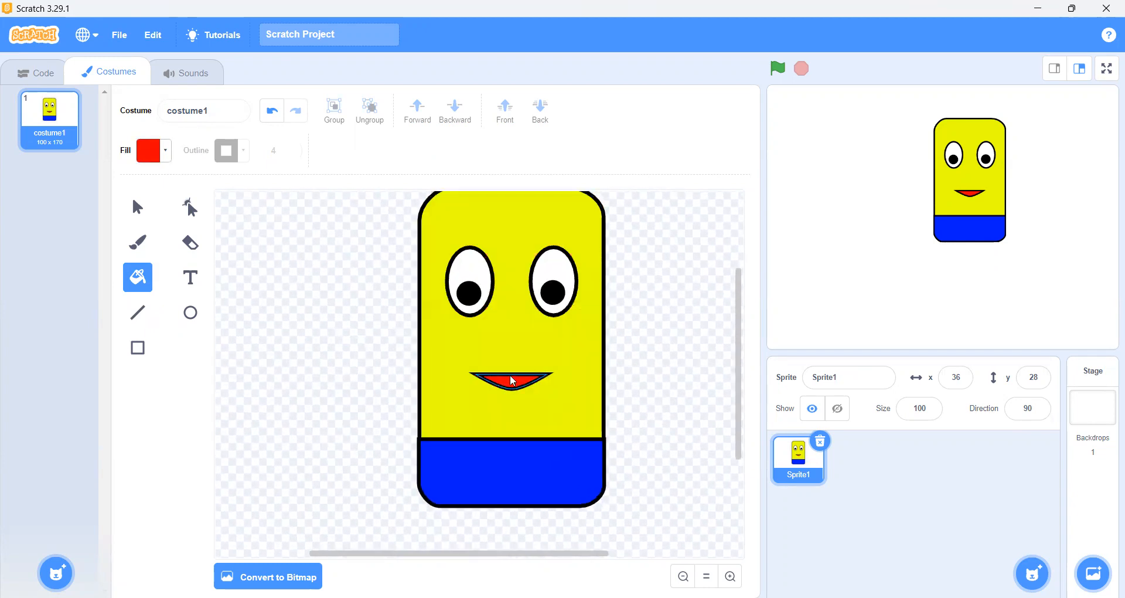
{"action": "scroll", "coordinate": [279, 384], "scroll_direction": "down", "scroll_amount": 1}
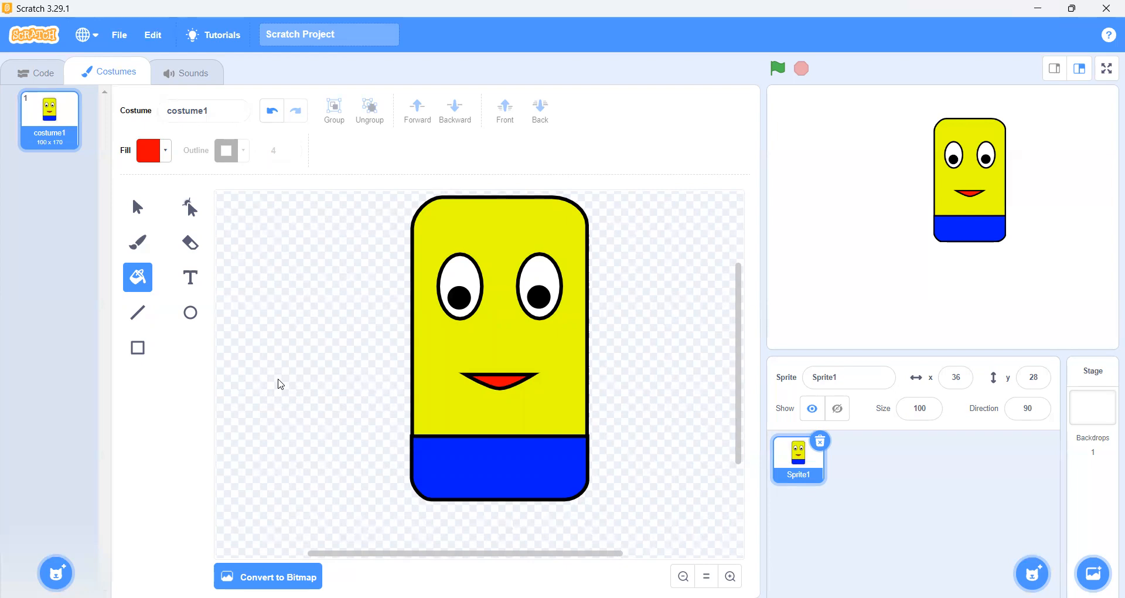
{"action": "scroll", "coordinate": [281, 384], "scroll_direction": "up", "scroll_amount": 3}
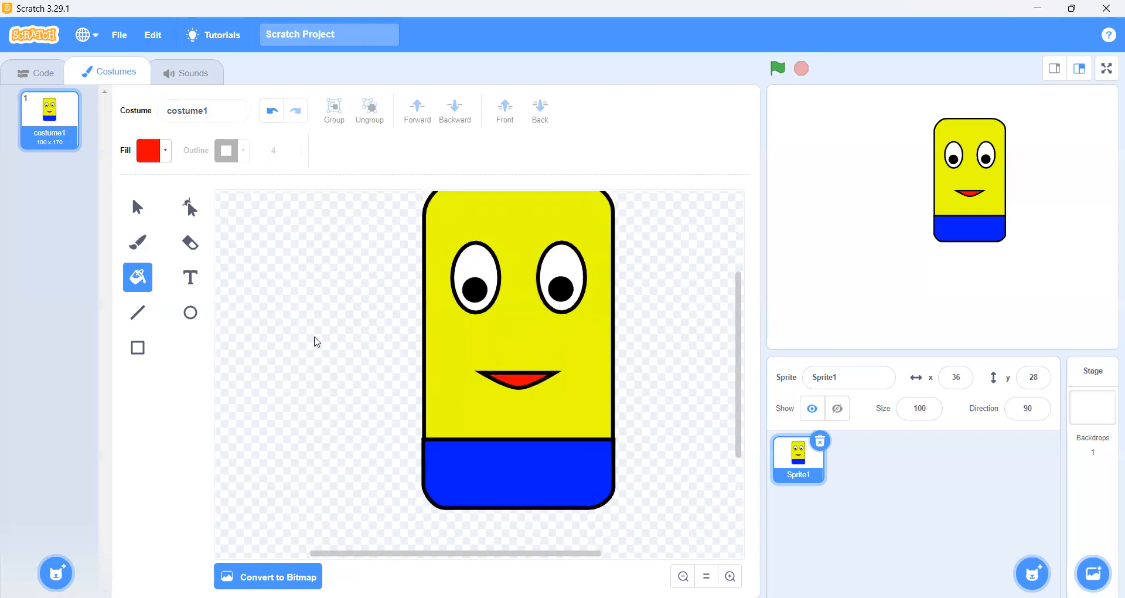
{"action": "scroll", "coordinate": [317, 341], "scroll_direction": "down", "scroll_amount": 4}
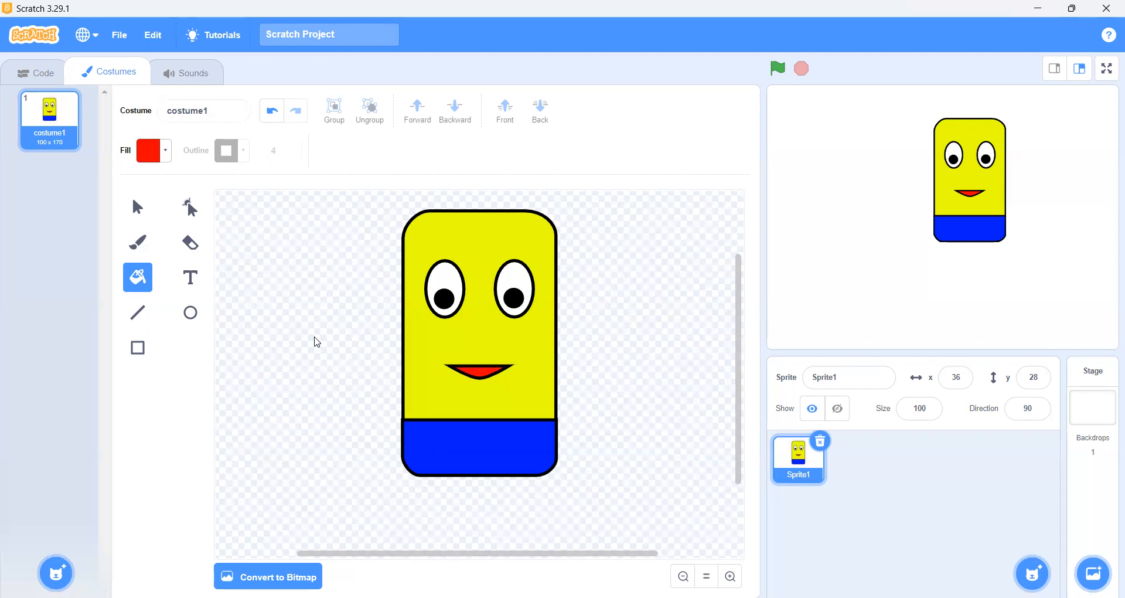
{"action": "scroll", "coordinate": [317, 341], "scroll_direction": "down", "scroll_amount": 4}
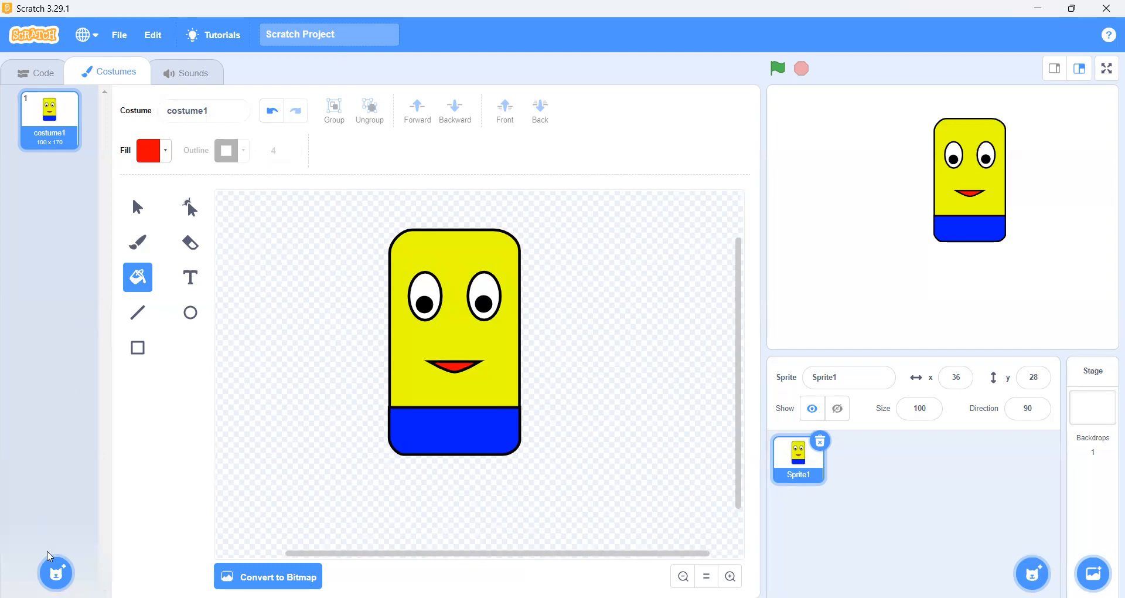
Step: Duplicate costume1 and open the duplicate, costume2, for editing
{"action": "mouse_move", "coordinate": [57, 576]}
{"action": "right_click", "coordinate": [56, 139]}
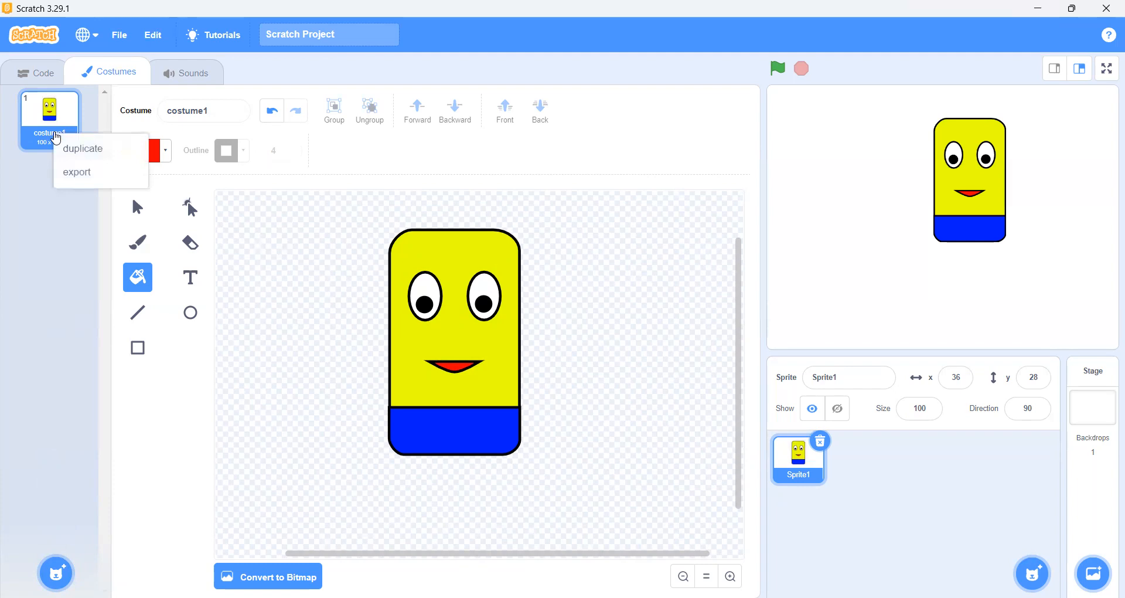
{"action": "left_click", "coordinate": [73, 147]}
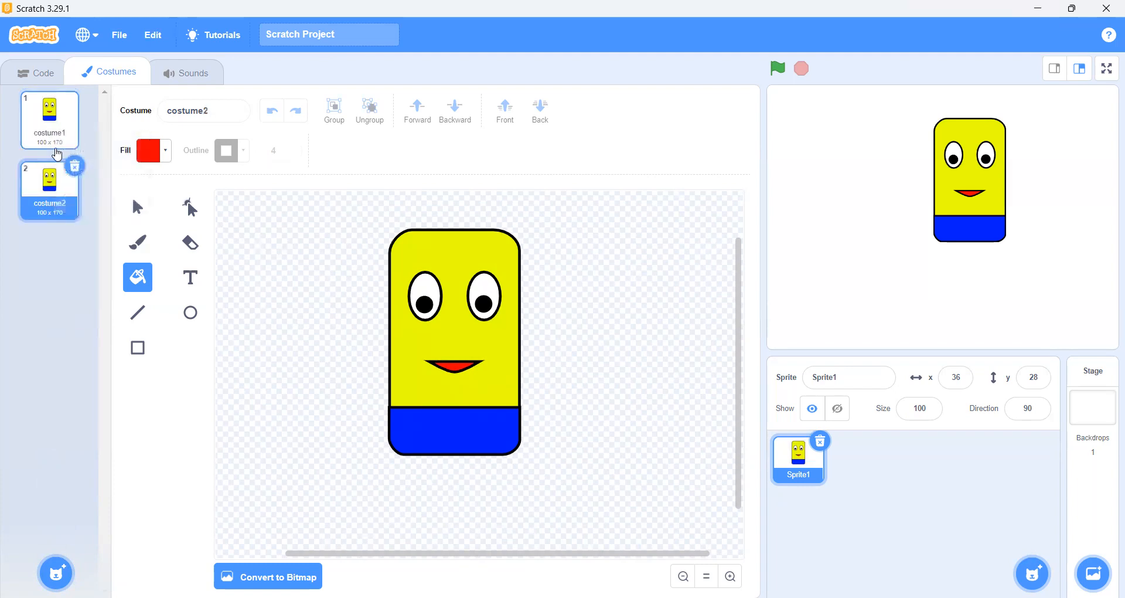
{"action": "left_click", "coordinate": [56, 135]}
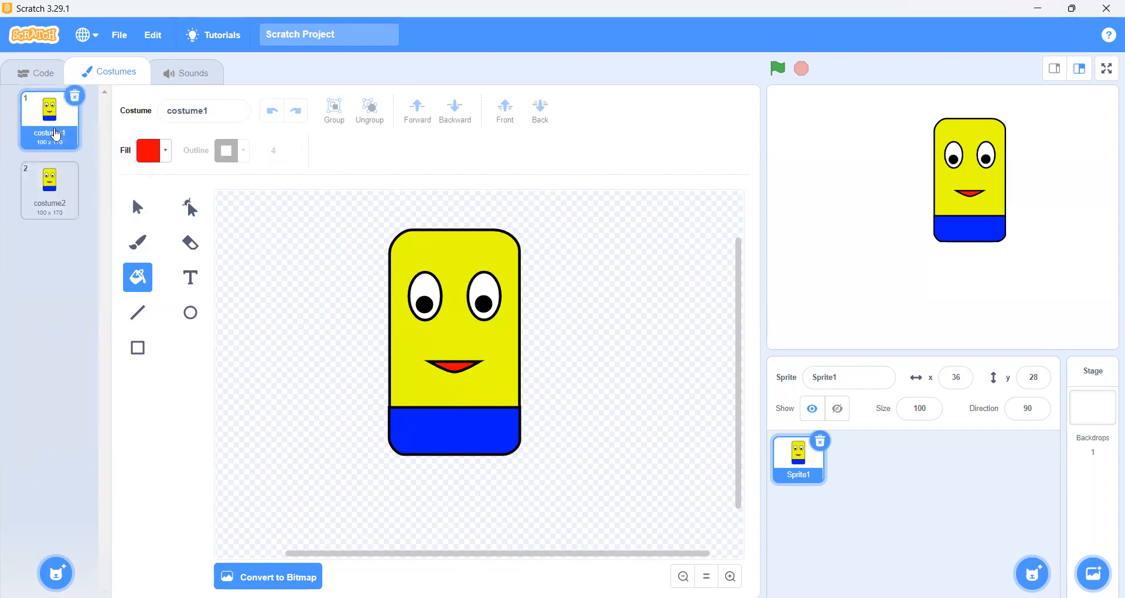
{"action": "left_click", "coordinate": [42, 198]}
{"action": "left_click", "coordinate": [50, 120]}
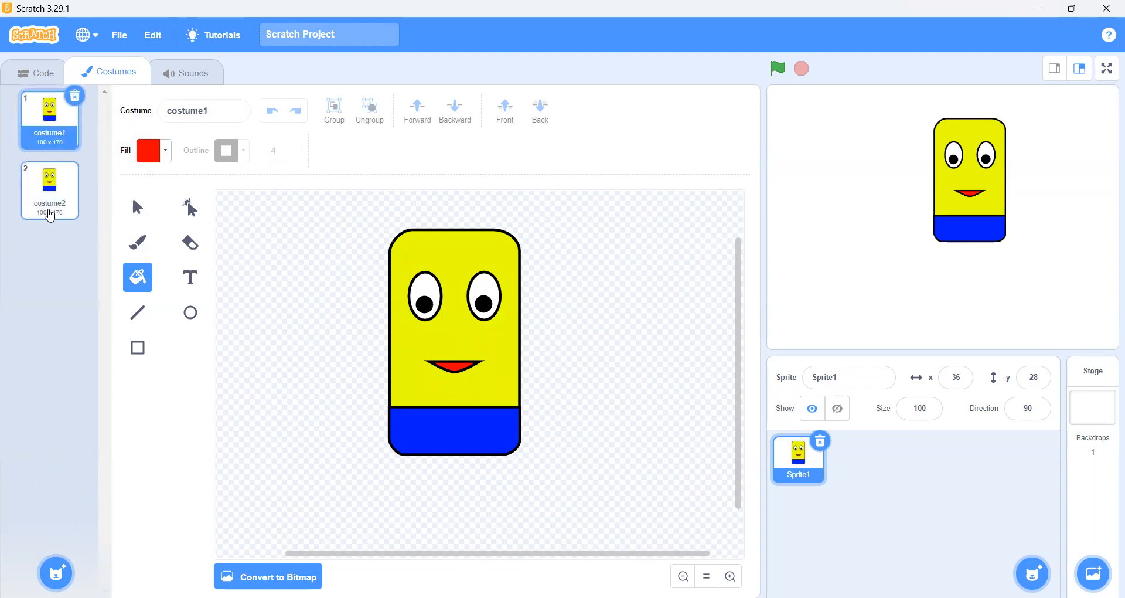
{"action": "left_click", "coordinate": [49, 215]}
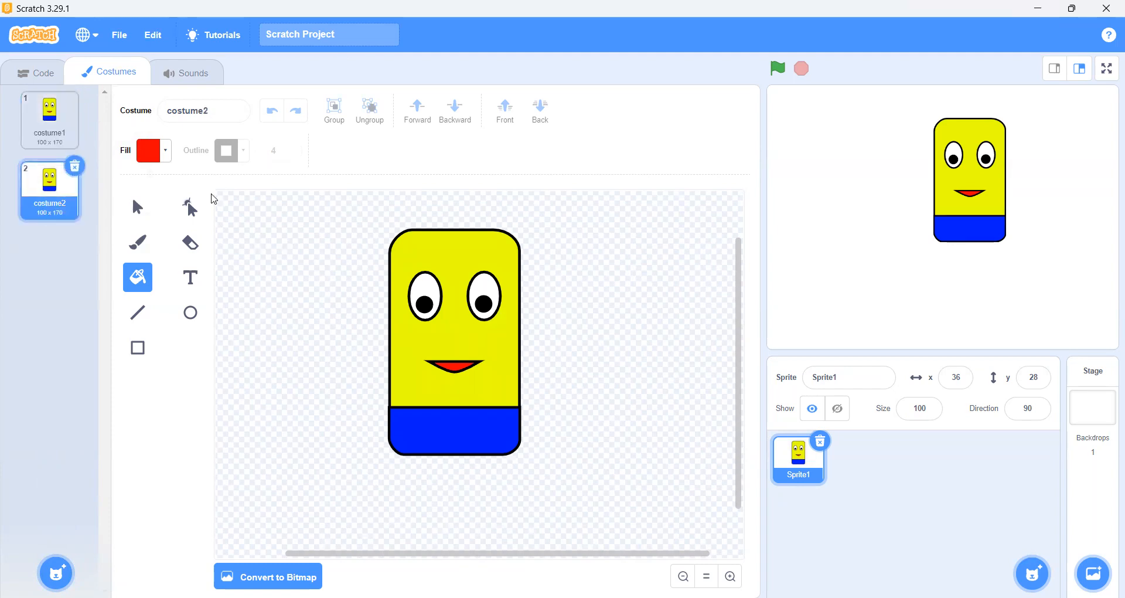
Step: Delete the figure's left eye with its pupil in costume2 and move the remaining eye to the middle of the face
{"action": "scroll", "coordinate": [372, 299], "scroll_direction": "up", "scroll_amount": 3}
{"action": "scroll", "coordinate": [373, 301], "scroll_direction": "right", "scroll_amount": 3}
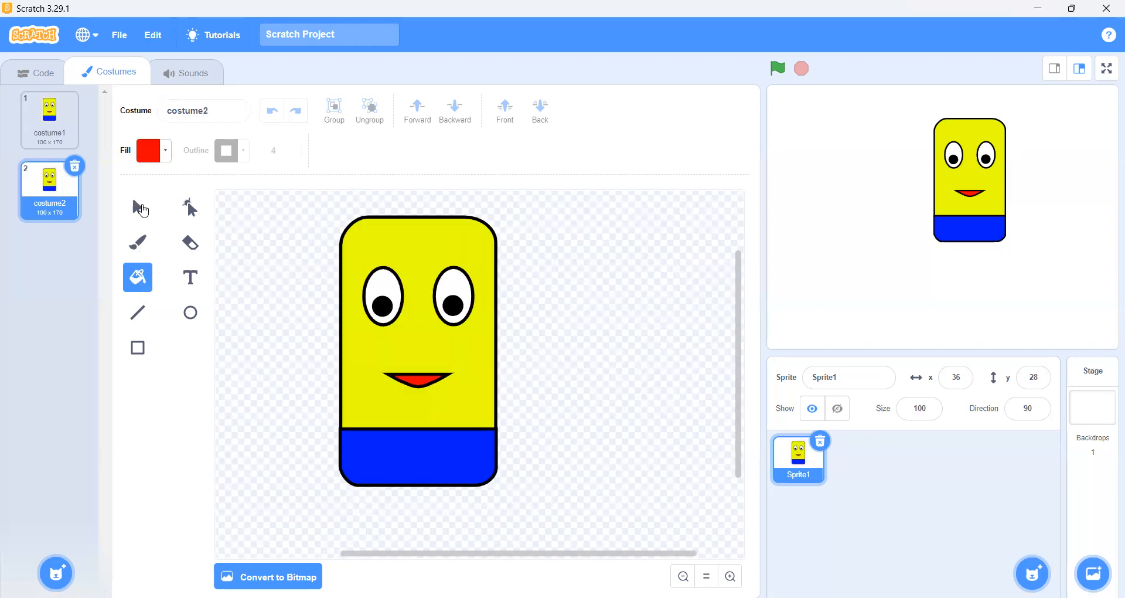
{"action": "left_click", "coordinate": [141, 208]}
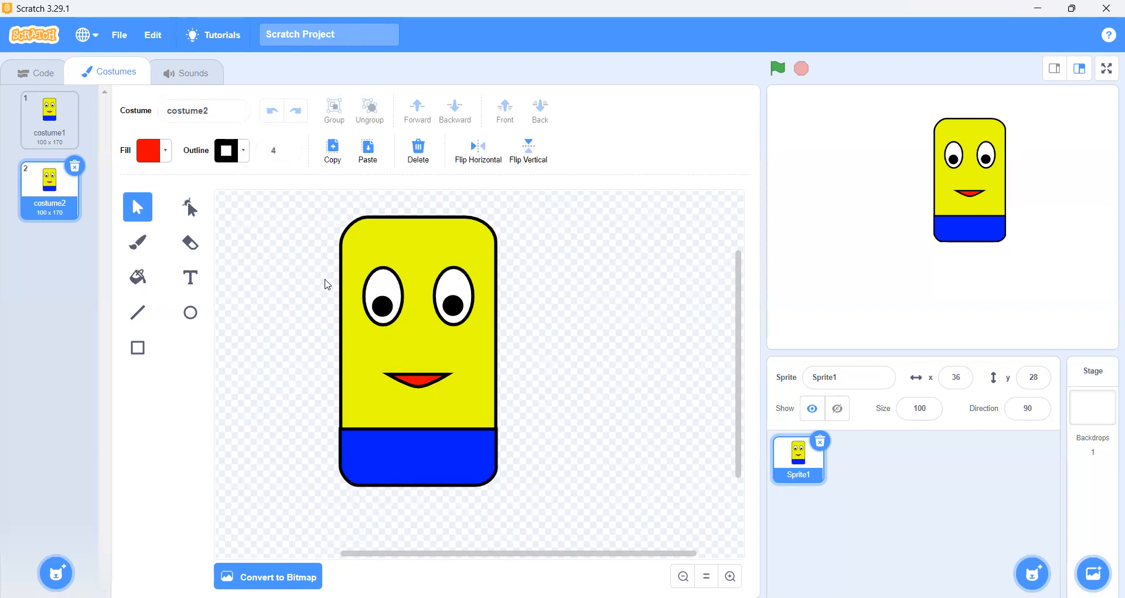
{"action": "left_click", "coordinate": [385, 305]}
{"action": "key", "text": "Delete"}
{"action": "left_click", "coordinate": [380, 296]}
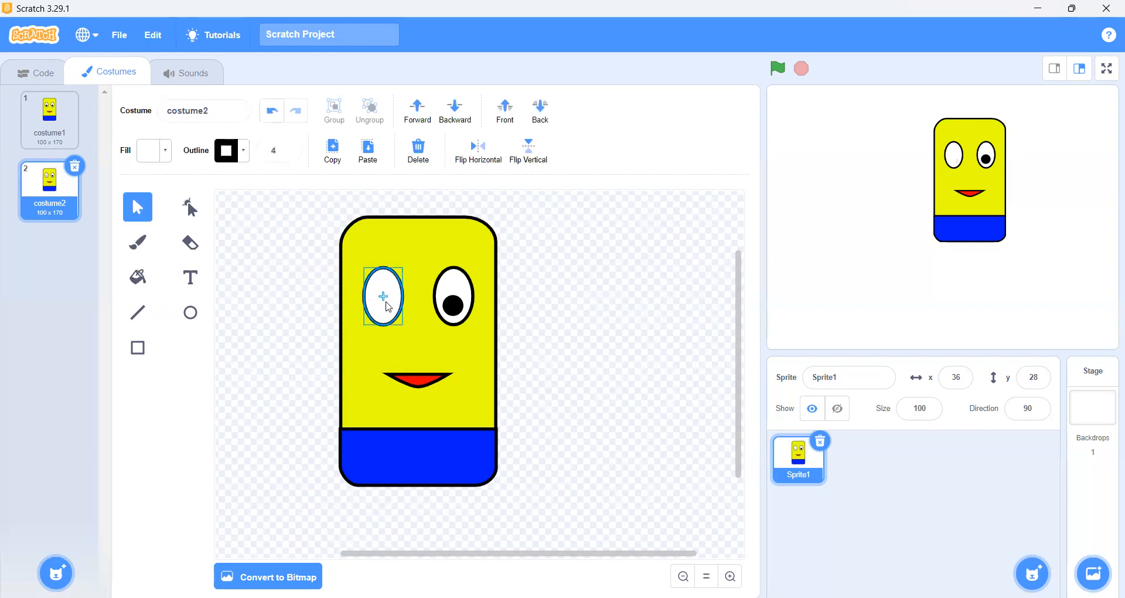
{"action": "key", "text": "Delete"}
{"action": "left_click_drag", "start_coordinate": [457, 288], "coordinate": [417, 301]}
{"action": "left_click", "coordinate": [585, 293]}
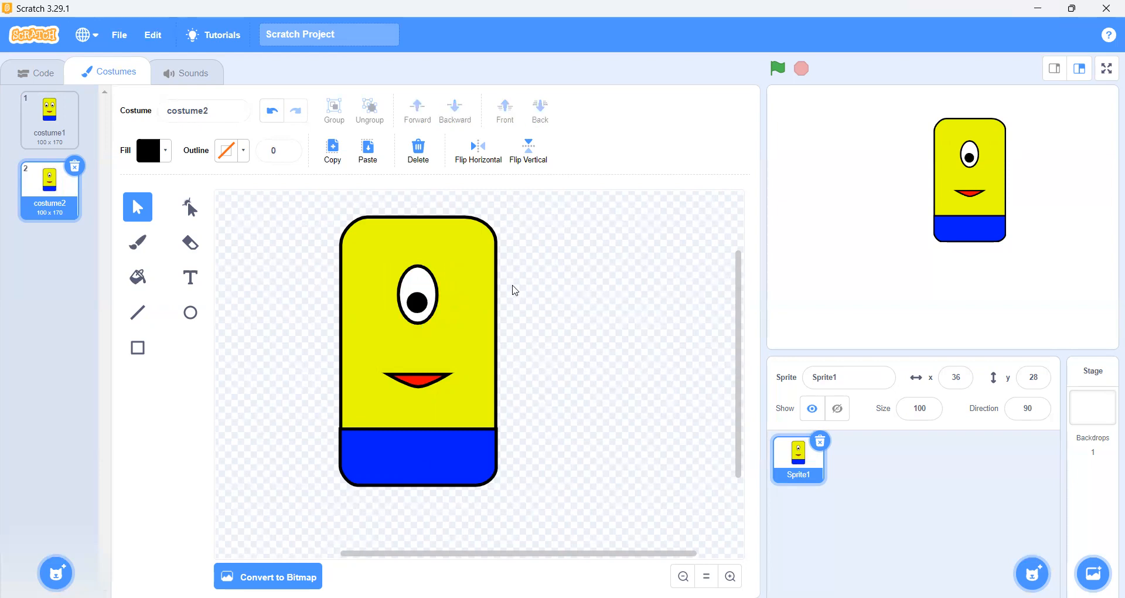
Step: Enlarge the red mouth in costume2 so it spans most of the face's width, keeping it centred
{"action": "left_click", "coordinate": [426, 384]}
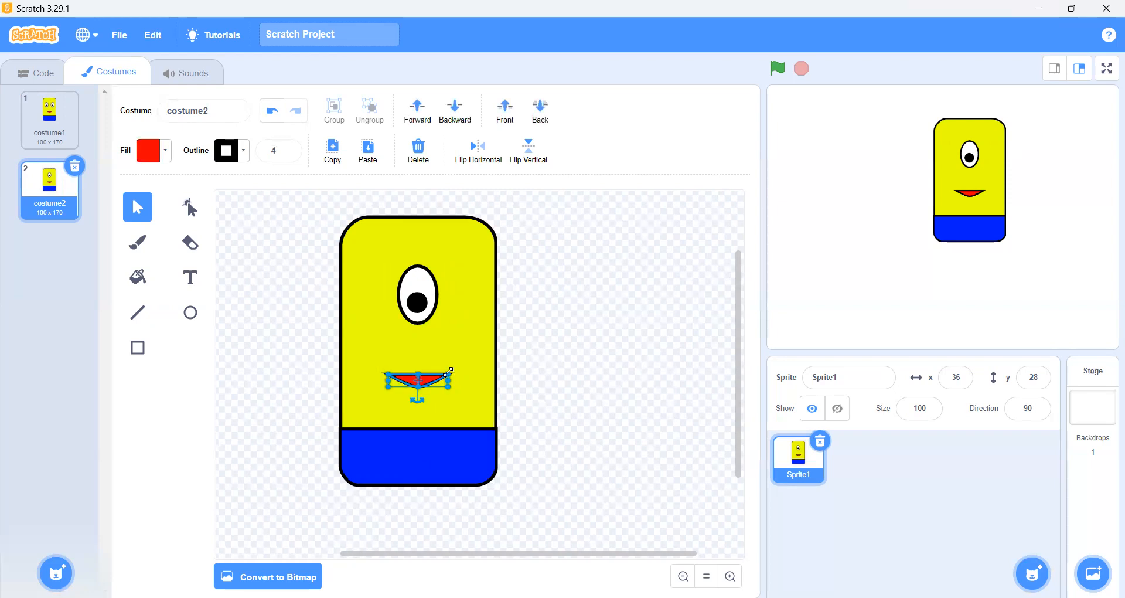
{"action": "left_click_drag", "start_coordinate": [450, 372], "coordinate": [428, 385]}
{"action": "left_click", "coordinate": [562, 360]}
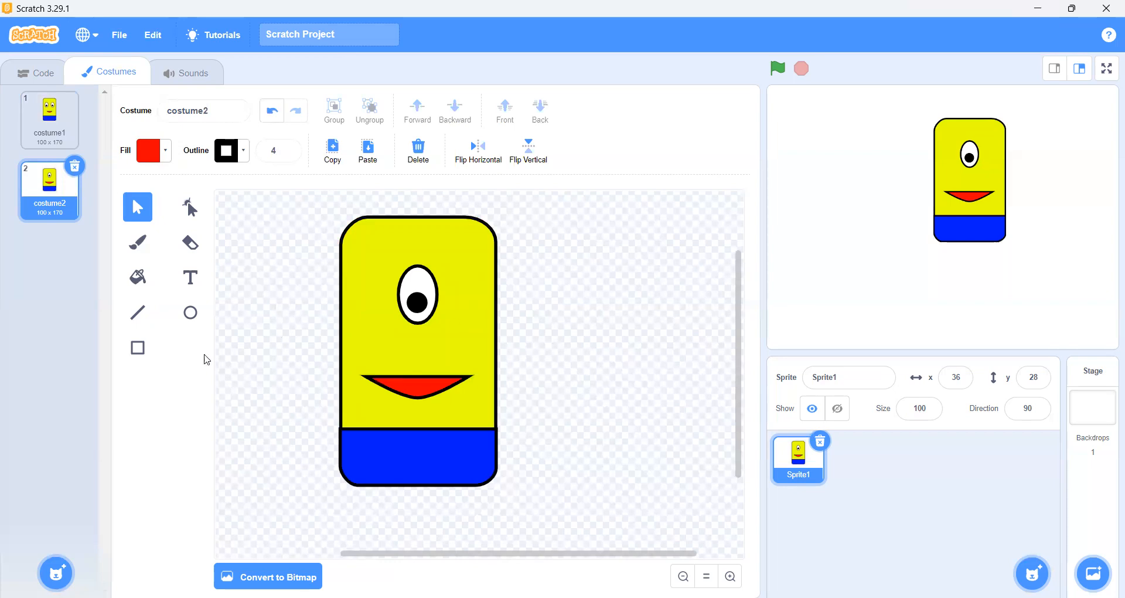
Step: Paint several short black eyelashes above the single eye, using brush size 3 and fill brightness 0
{"action": "left_click", "coordinate": [138, 242]}
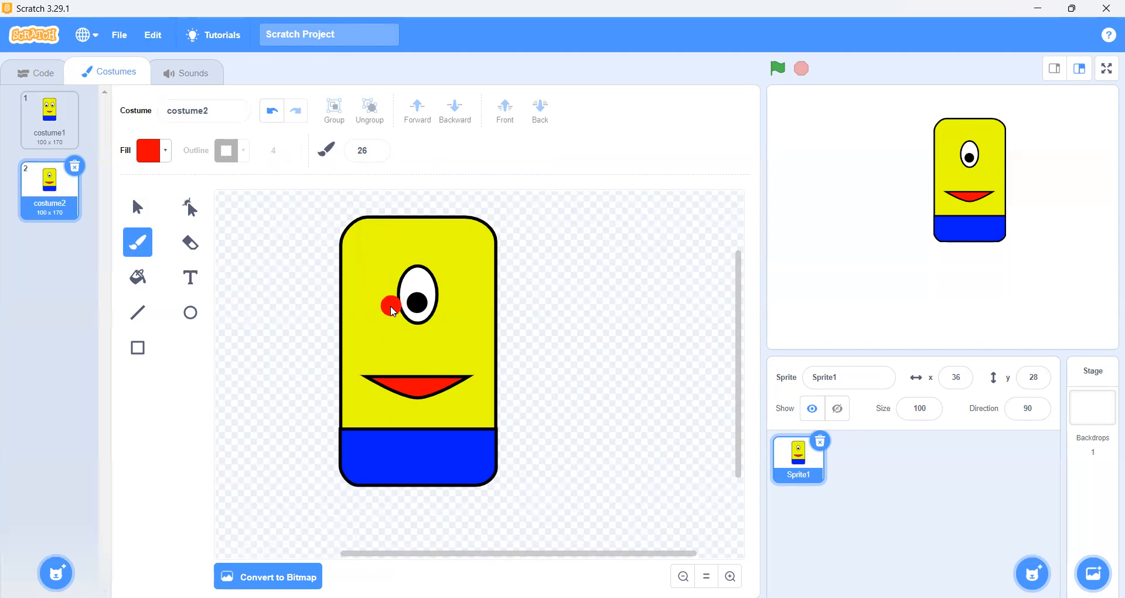
{"action": "double_click", "coordinate": [375, 151]}
{"action": "type", "text": "3"}
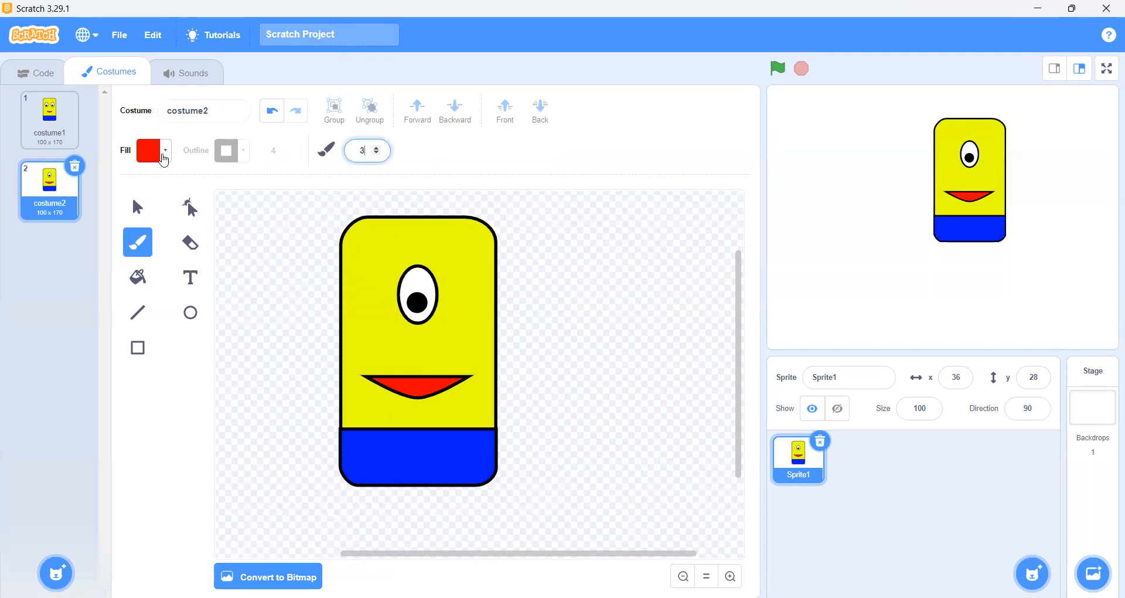
{"action": "left_click", "coordinate": [164, 160]}
{"action": "left_click_drag", "start_coordinate": [191, 293], "coordinate": [100, 293]}
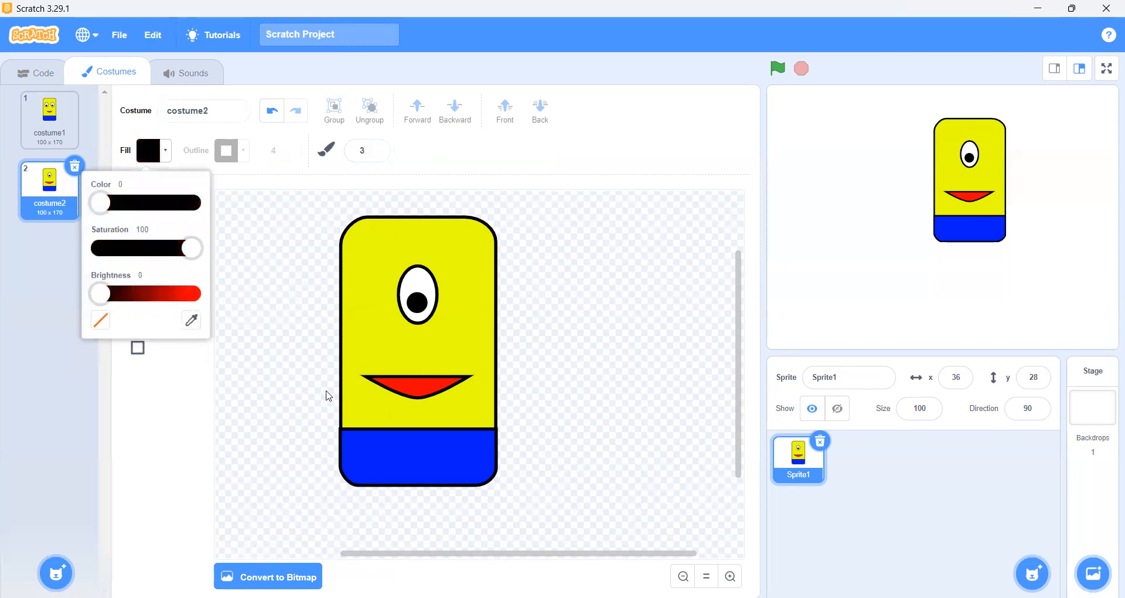
{"action": "left_click", "coordinate": [405, 258]}
{"action": "mouse_move", "coordinate": [397, 246]}
{"action": "left_mouse_down"}
{"action": "mouse_move", "coordinate": [406, 260]}
{"action": "mouse_move", "coordinate": [422, 241]}
{"action": "mouse_move", "coordinate": [424, 257]}
{"action": "mouse_move", "coordinate": [437, 253]}
{"action": "left_mouse_up"}
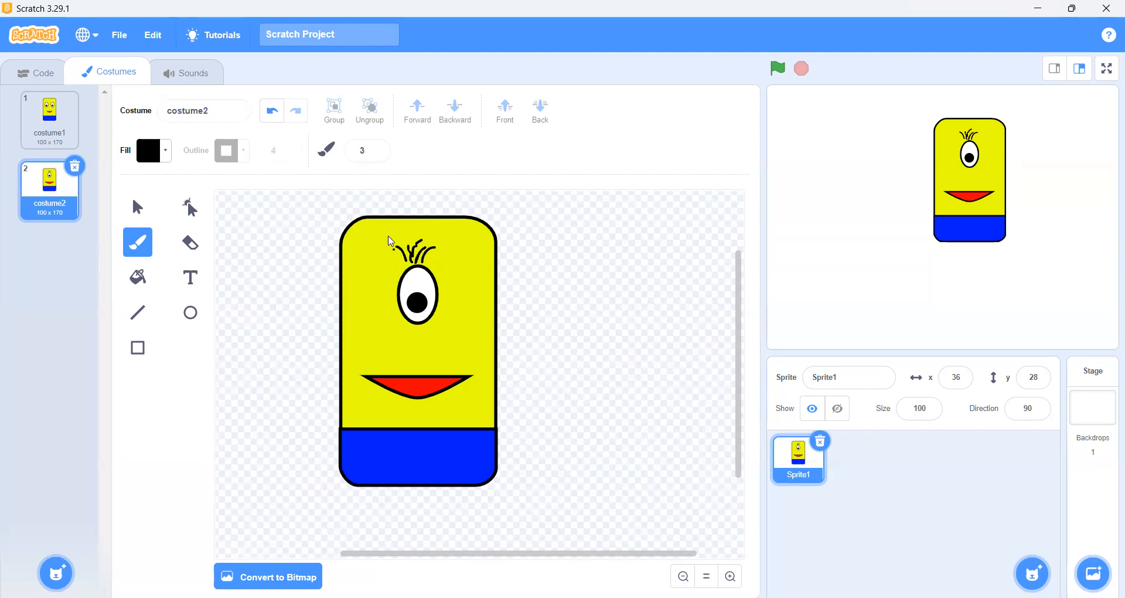
Step: Paint a few curved black hair strands rising from the top of the head
{"action": "scroll", "coordinate": [393, 220], "scroll_direction": "up", "scroll_amount": 2}
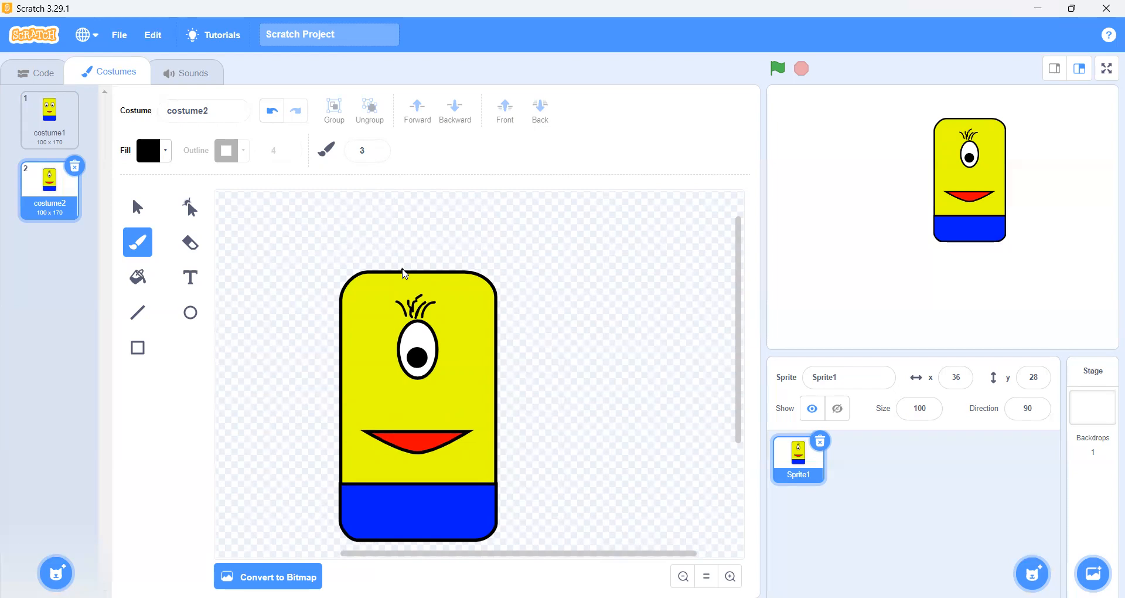
{"action": "mouse_move", "coordinate": [393, 250]}
{"action": "left_mouse_down"}
{"action": "mouse_move", "coordinate": [386, 242]}
{"action": "mouse_move", "coordinate": [433, 230]}
{"action": "left_mouse_up"}
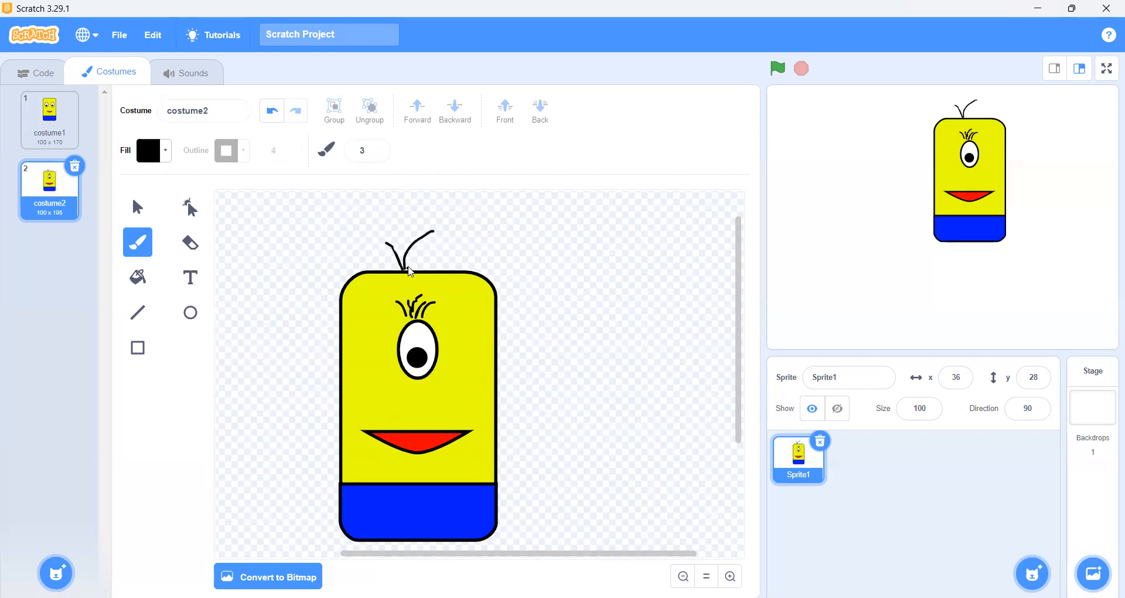
{"action": "left_click_drag", "start_coordinate": [415, 268], "coordinate": [459, 247]}
{"action": "scroll", "coordinate": [537, 256], "scroll_direction": "down", "scroll_amount": 3}
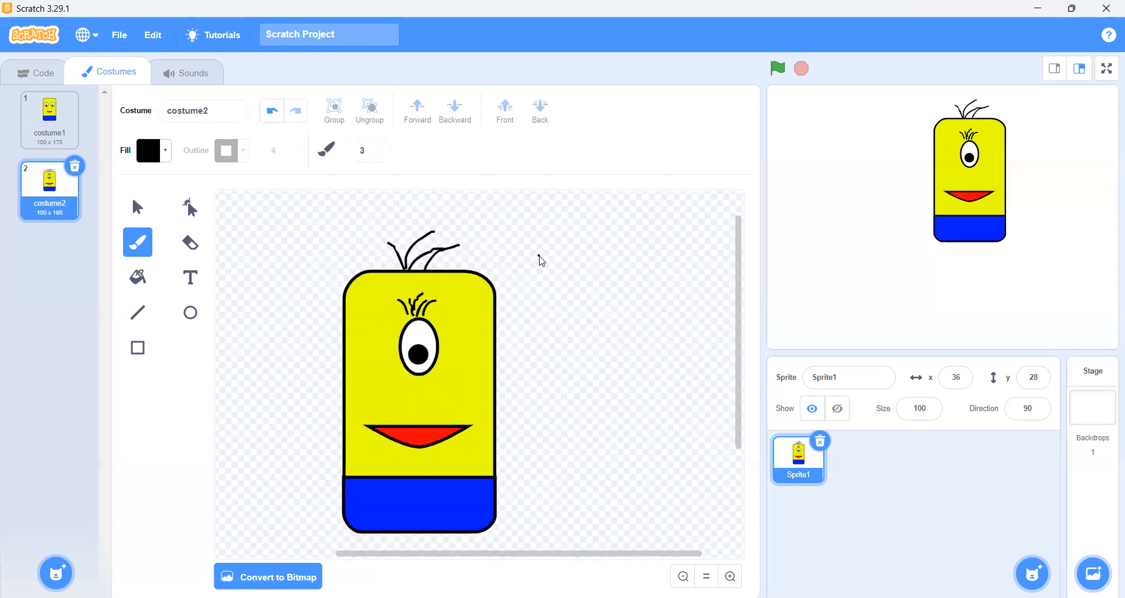
{"action": "scroll", "coordinate": [539, 258], "scroll_direction": "down", "scroll_amount": 1}
{"action": "scroll", "coordinate": [597, 253], "scroll_direction": "down", "scroll_amount": 2}
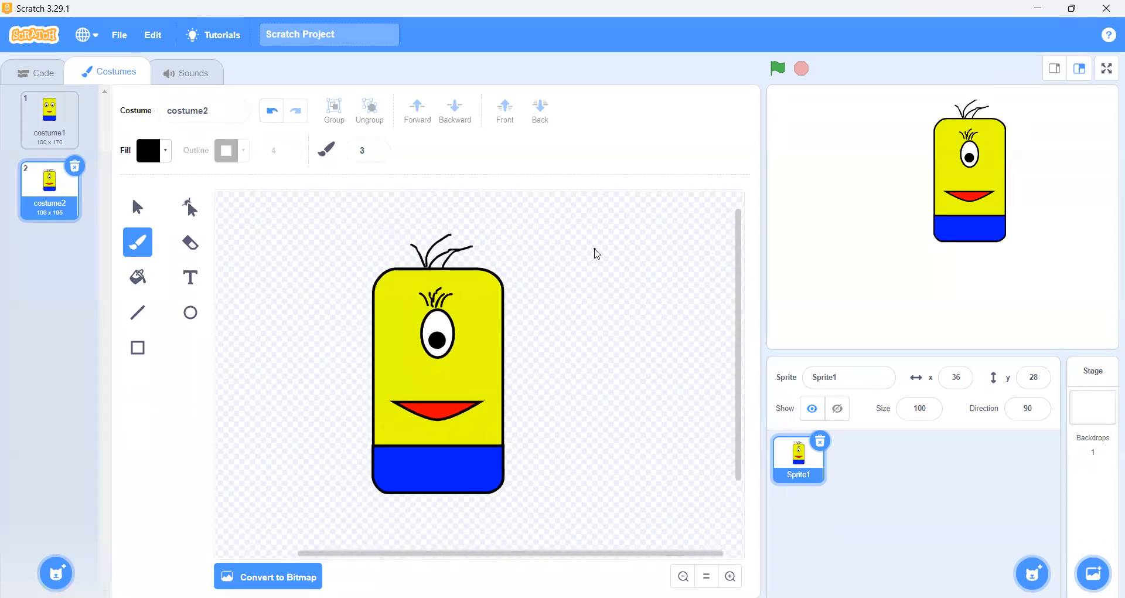
{"action": "scroll", "coordinate": [597, 253], "scroll_direction": "down", "scroll_amount": 1}
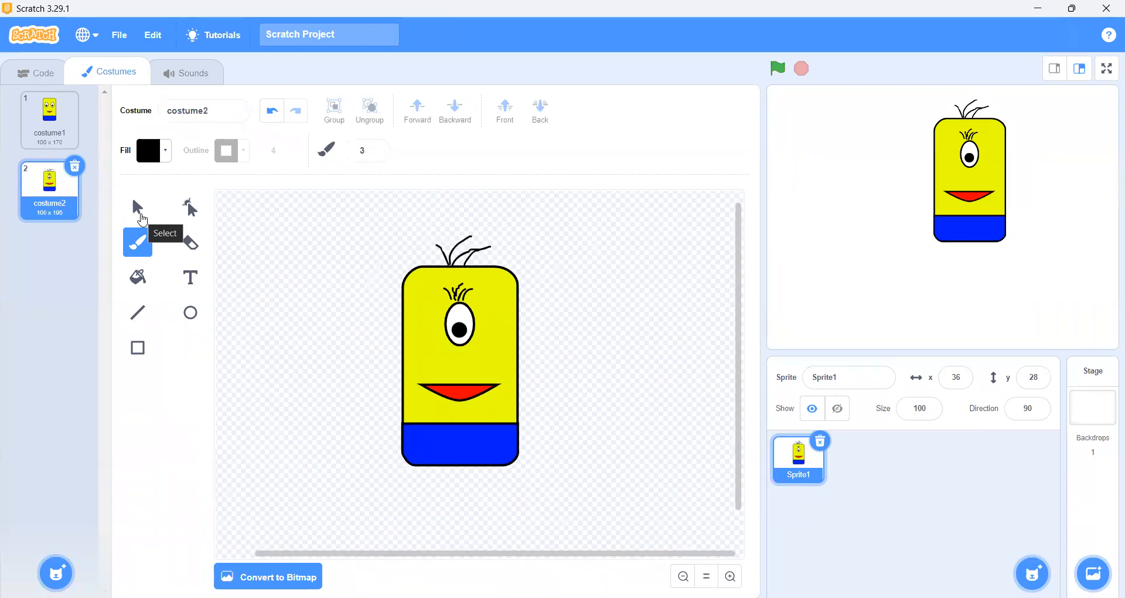
Step: Group all parts of the figure in costume1 and move the group down to the centre of the canvas
{"action": "left_click", "coordinate": [50, 117]}
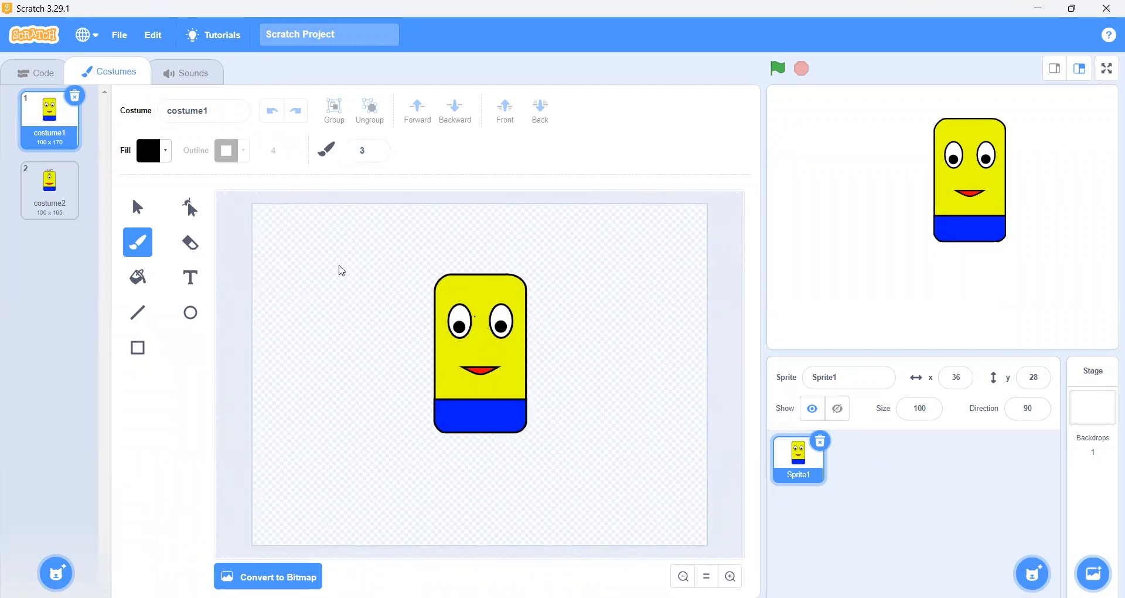
{"action": "left_click", "coordinate": [128, 216]}
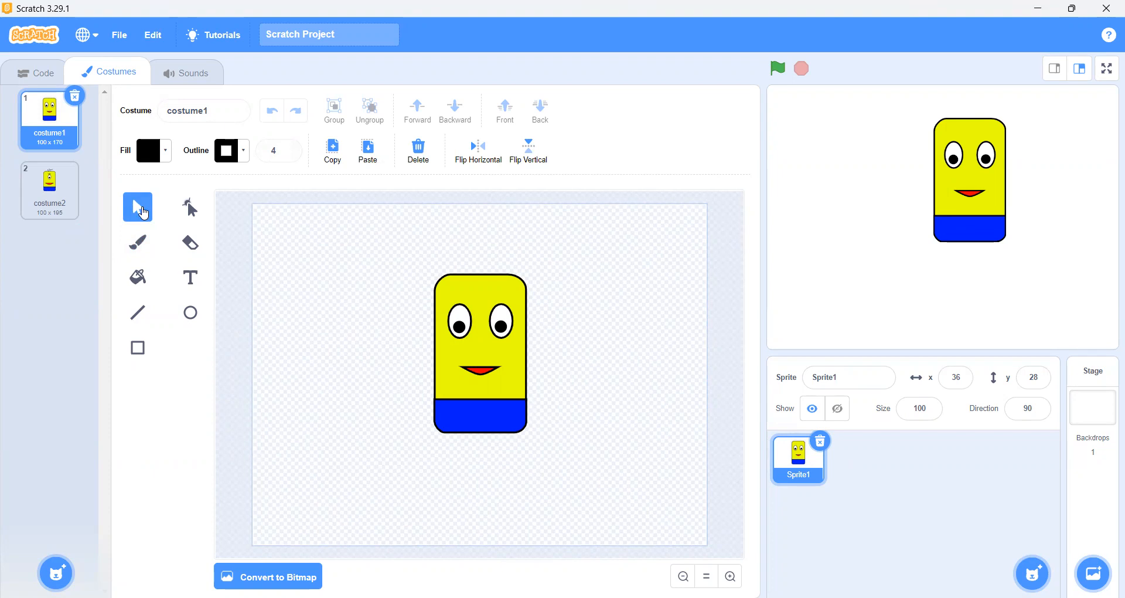
{"action": "left_click_drag", "start_coordinate": [333, 242], "coordinate": [650, 516]}
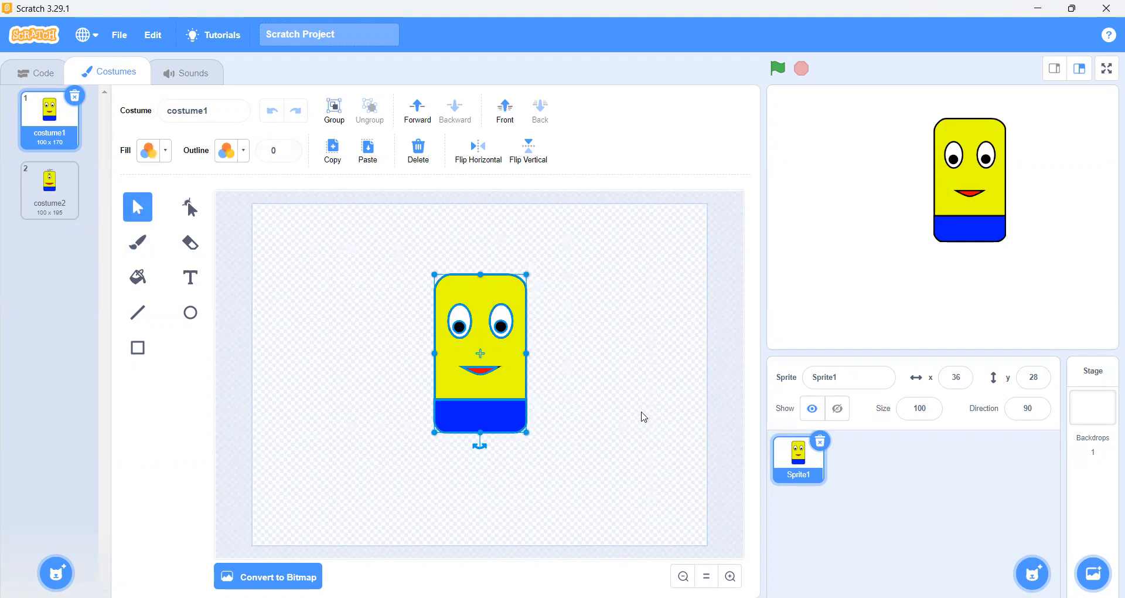
{"action": "left_click", "coordinate": [338, 124]}
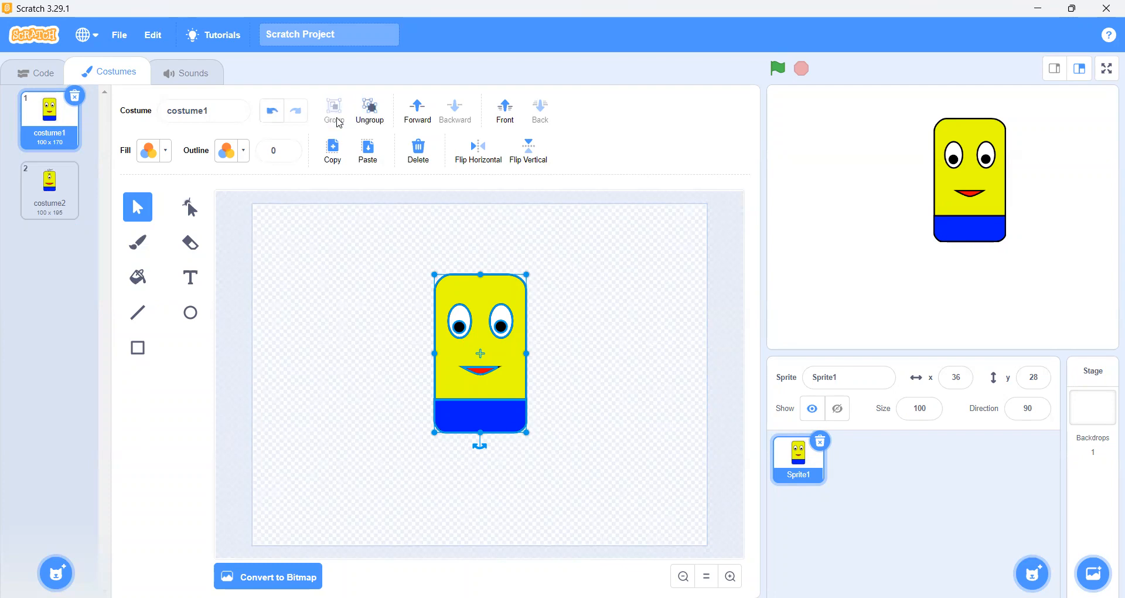
{"action": "left_click_drag", "start_coordinate": [476, 407], "coordinate": [497, 371]}
{"action": "left_click", "coordinate": [577, 372]}
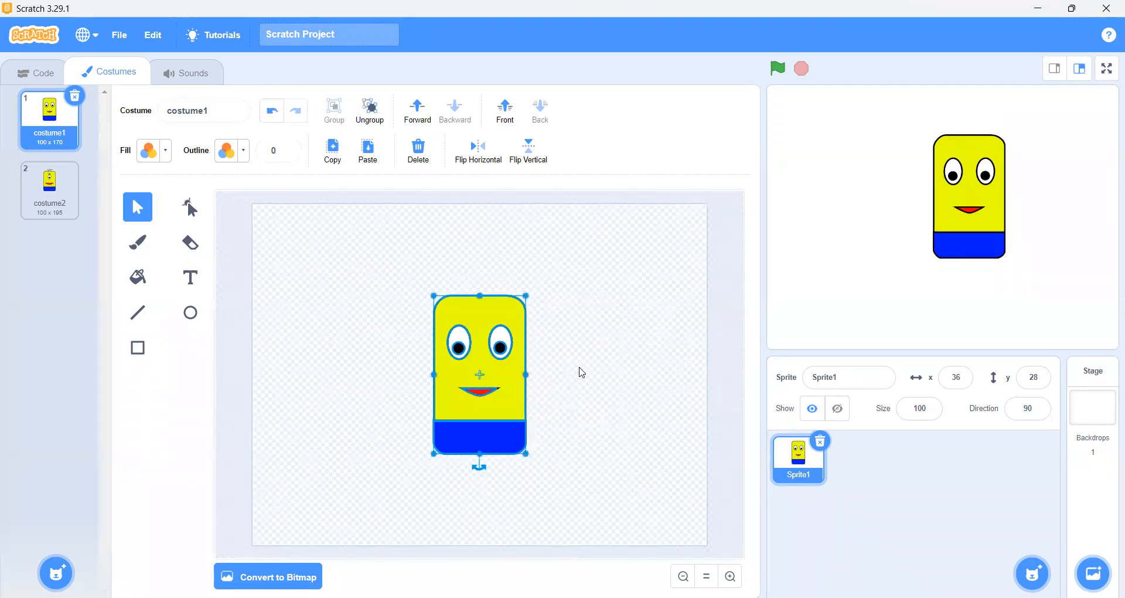
{"action": "left_click", "coordinate": [582, 372]}
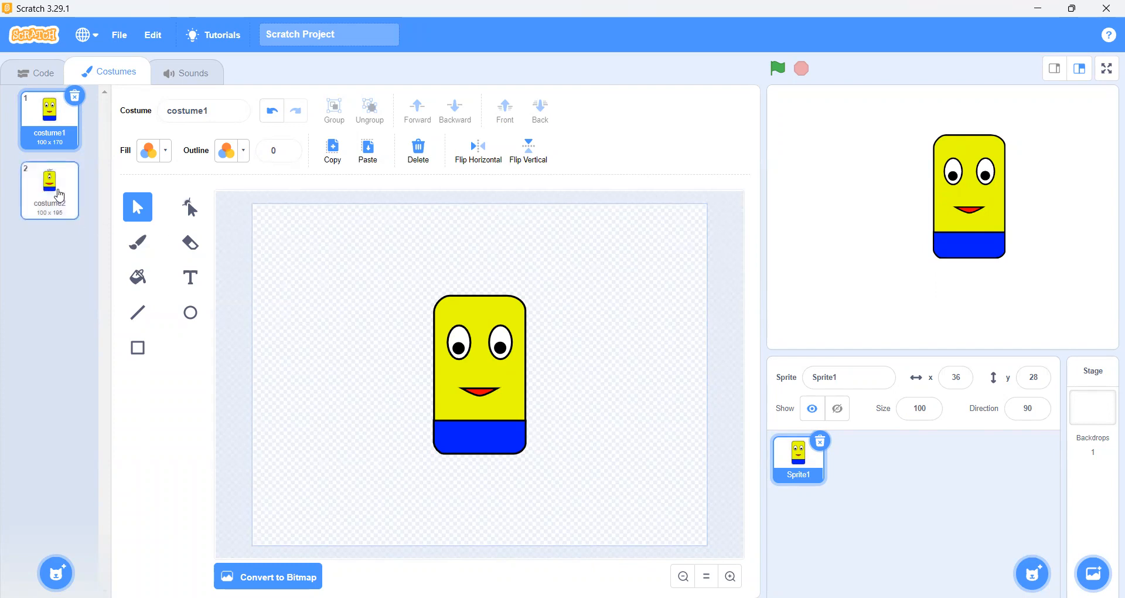
Step: Move the blue lower section of the one-eyed figure in costume2 slightly downward, aligned with the yellow body
{"action": "left_click", "coordinate": [60, 195]}
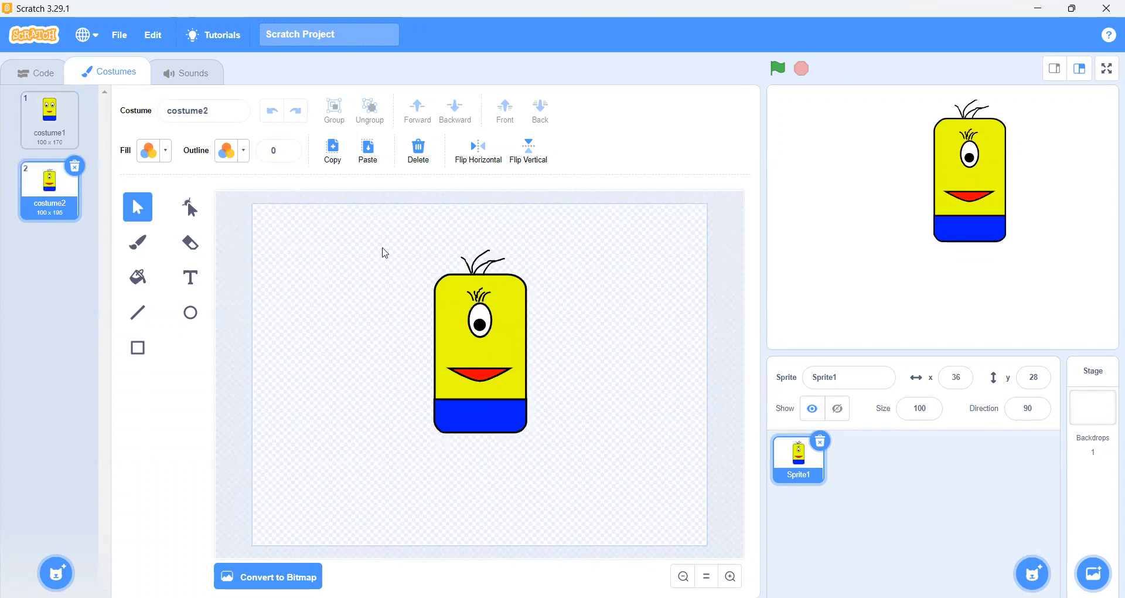
{"action": "mouse_move", "coordinate": [373, 230]}
{"action": "left_mouse_down"}
{"action": "mouse_move", "coordinate": [414, 254]}
{"action": "mouse_move", "coordinate": [600, 432]}
{"action": "mouse_move", "coordinate": [357, 181]}
{"action": "mouse_move", "coordinate": [377, 221]}
{"action": "left_mouse_up"}
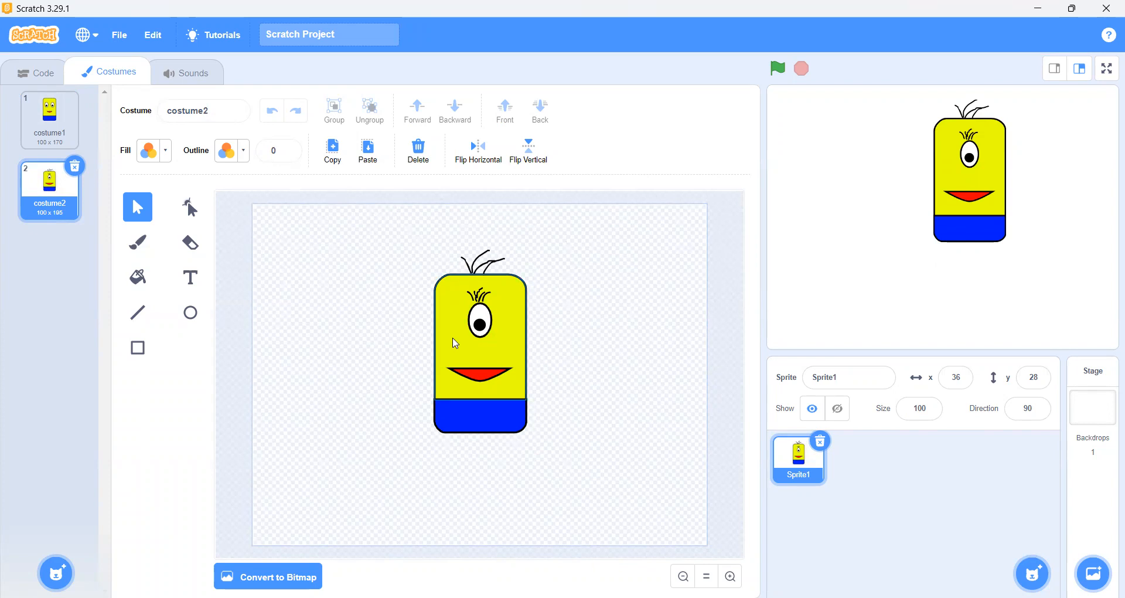
{"action": "scroll", "coordinate": [456, 343], "scroll_direction": "up", "scroll_amount": 3}
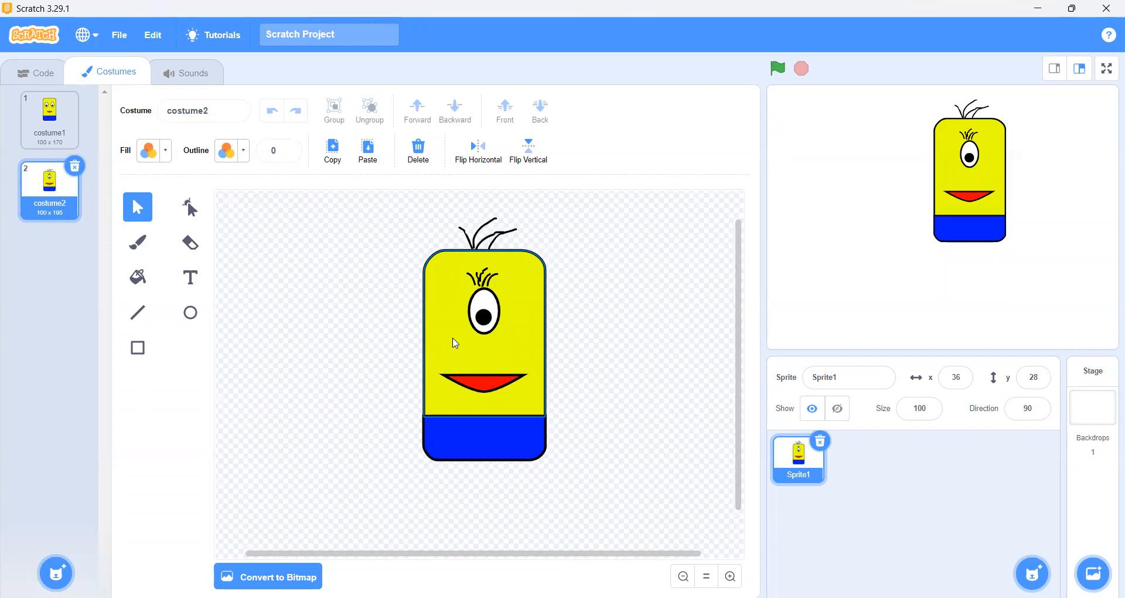
{"action": "left_click", "coordinate": [490, 456]}
{"action": "left_click_drag", "start_coordinate": [490, 456], "coordinate": [511, 436]}
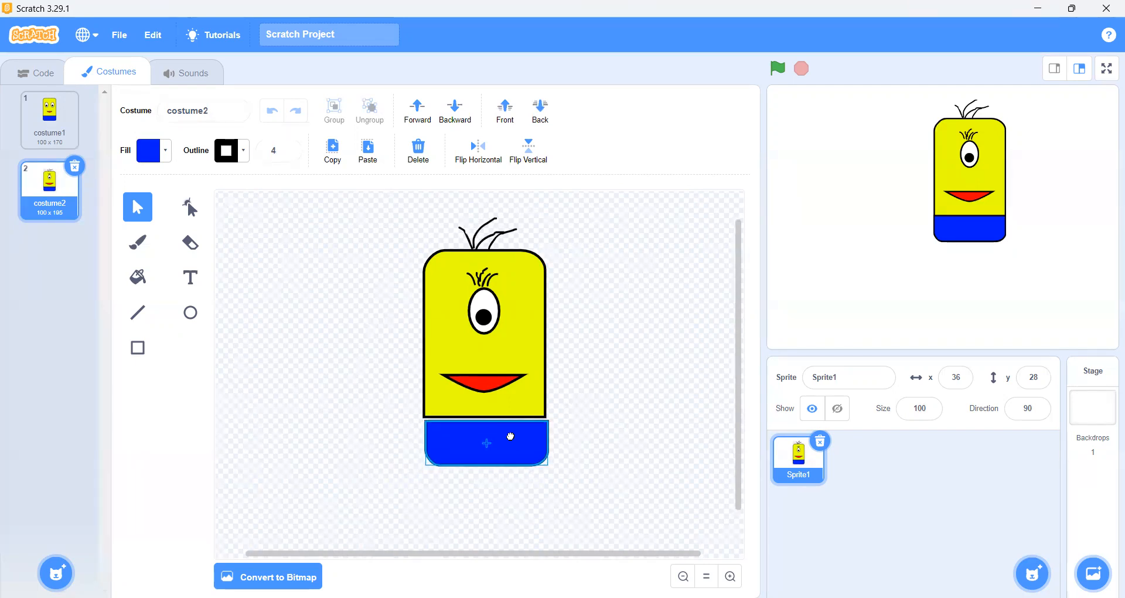
{"action": "left_click_drag", "start_coordinate": [511, 436], "coordinate": [510, 435]}
{"action": "left_click", "coordinate": [606, 406]}
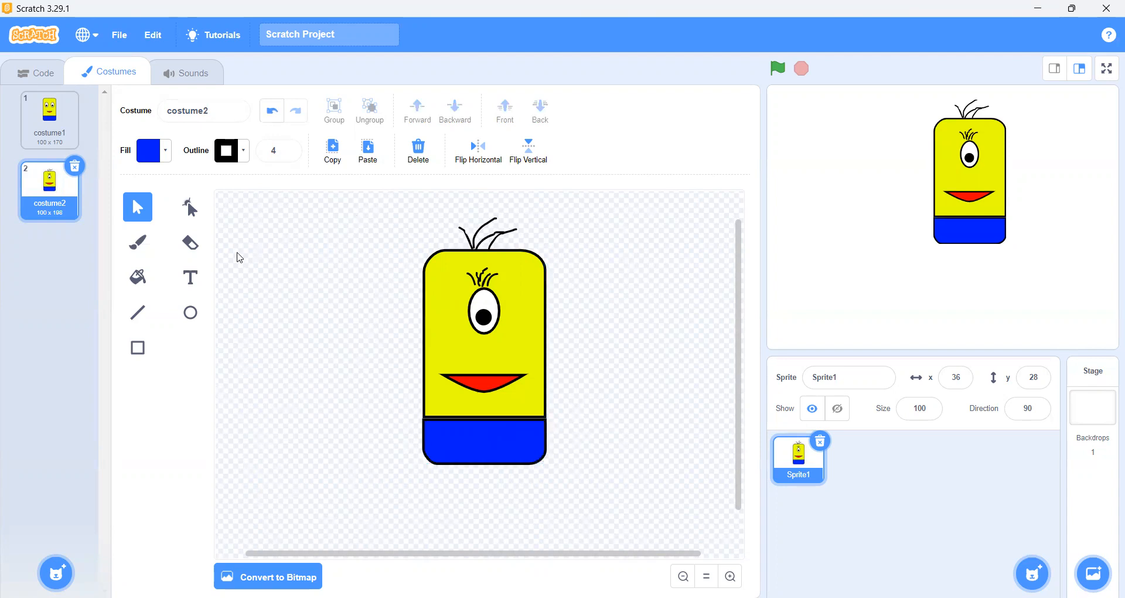
Step: Group all parts of the one-eyed figure in costume2 and move the group down to the centre of the canvas
{"action": "left_click_drag", "start_coordinate": [348, 199], "coordinate": [659, 530]}
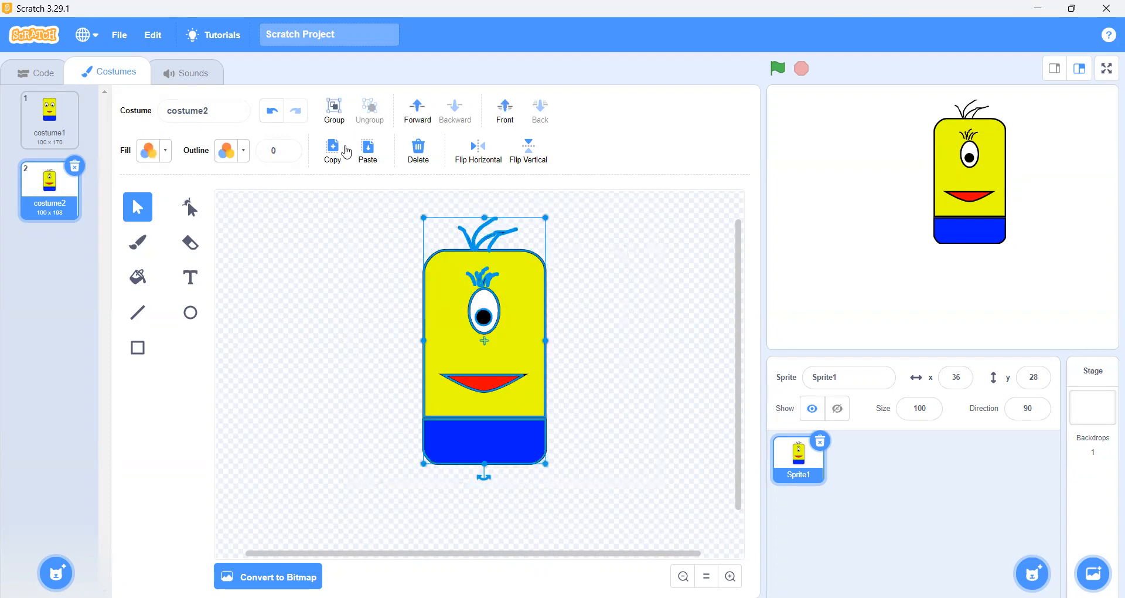
{"action": "left_click", "coordinate": [334, 111]}
{"action": "left_click_drag", "start_coordinate": [494, 342], "coordinate": [493, 385]}
{"action": "left_click", "coordinate": [602, 383]}
{"action": "scroll", "coordinate": [602, 383], "scroll_direction": "down", "scroll_amount": 5}
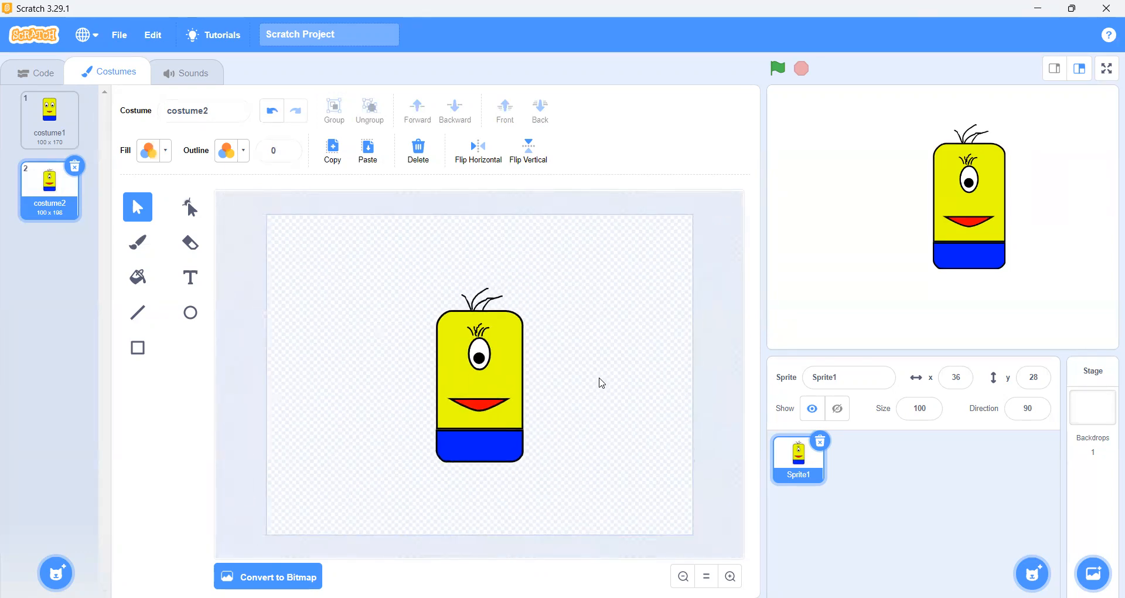
{"action": "left_click", "coordinate": [39, 72]}
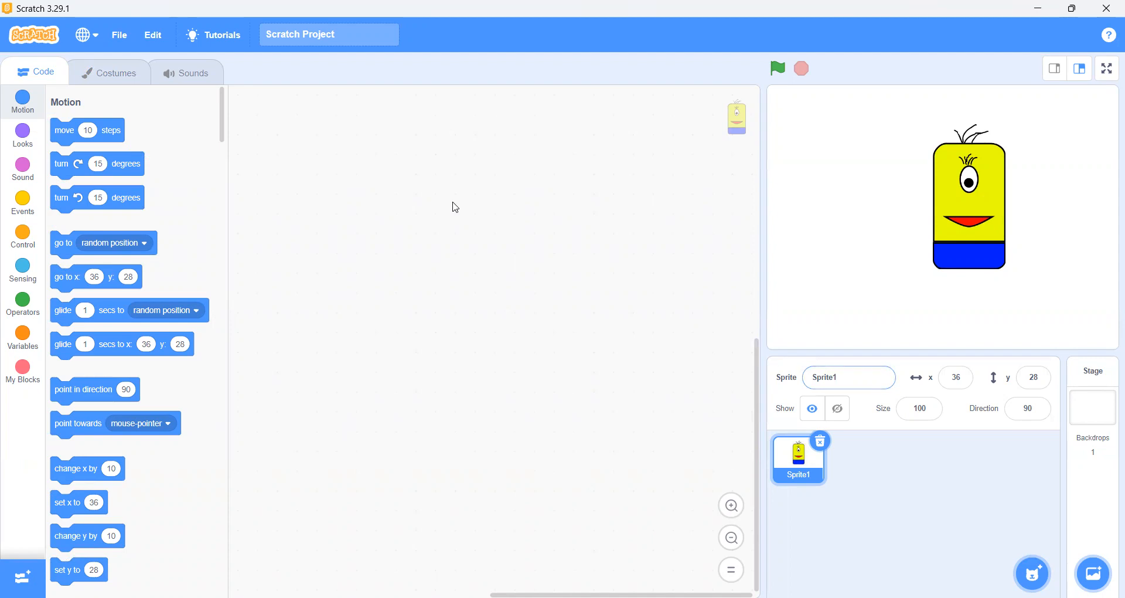
{"action": "left_click", "coordinate": [115, 85]}
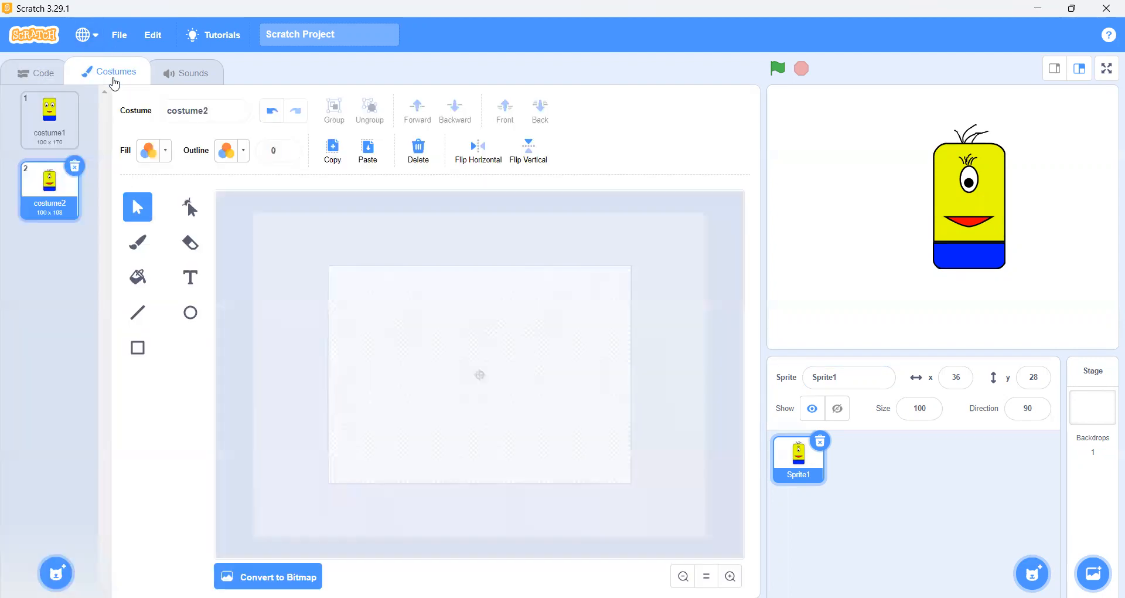